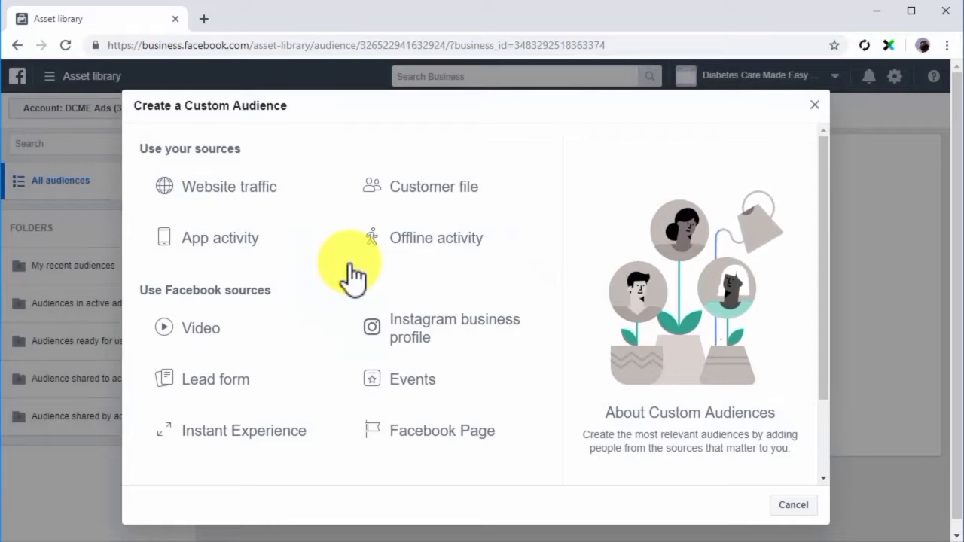
left_click(279, 190)
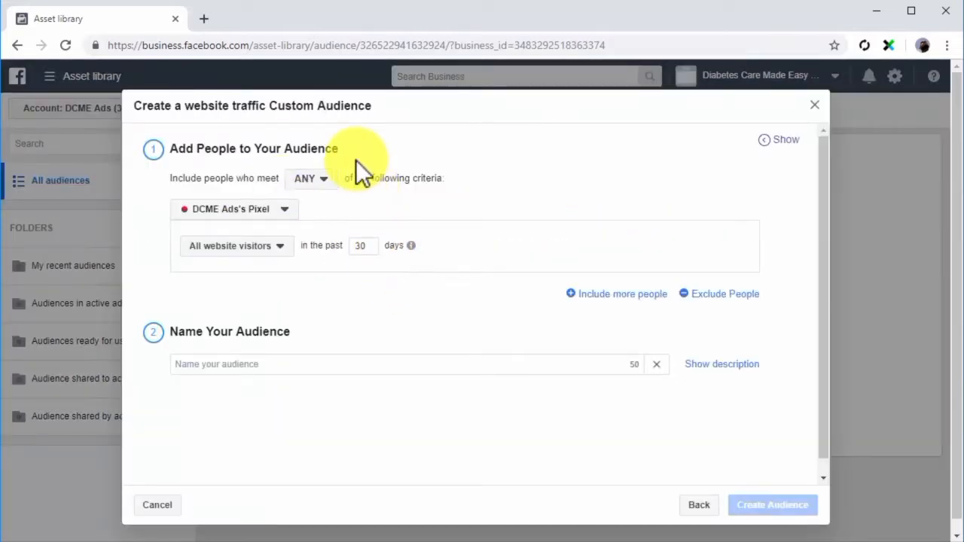
left_click(330, 181)
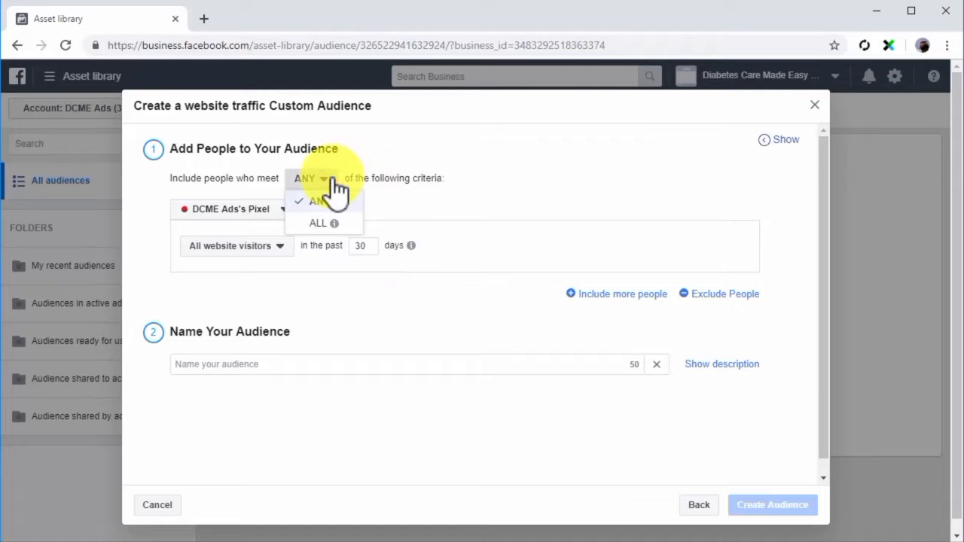
mouse_move(341, 202)
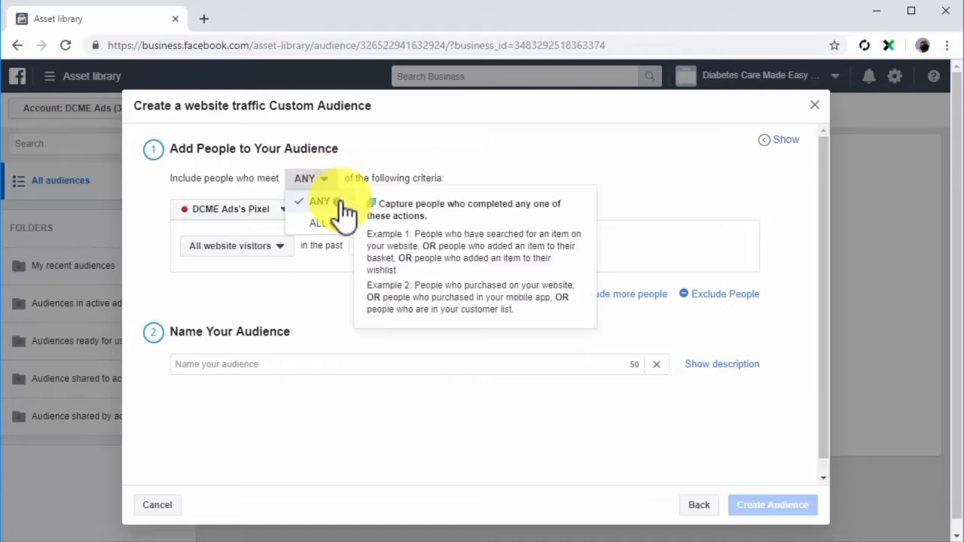
mouse_move(336, 225)
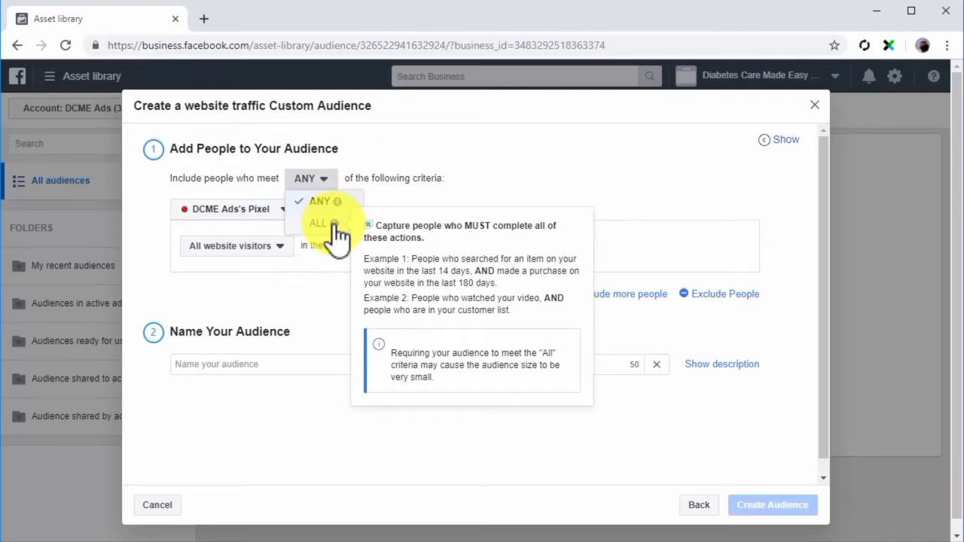
left_click(322, 202)
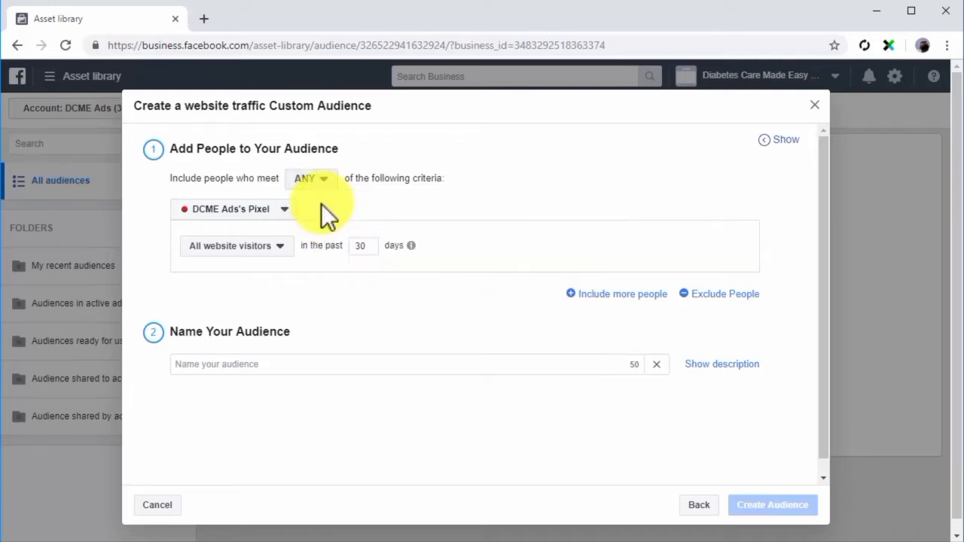
left_click(285, 209)
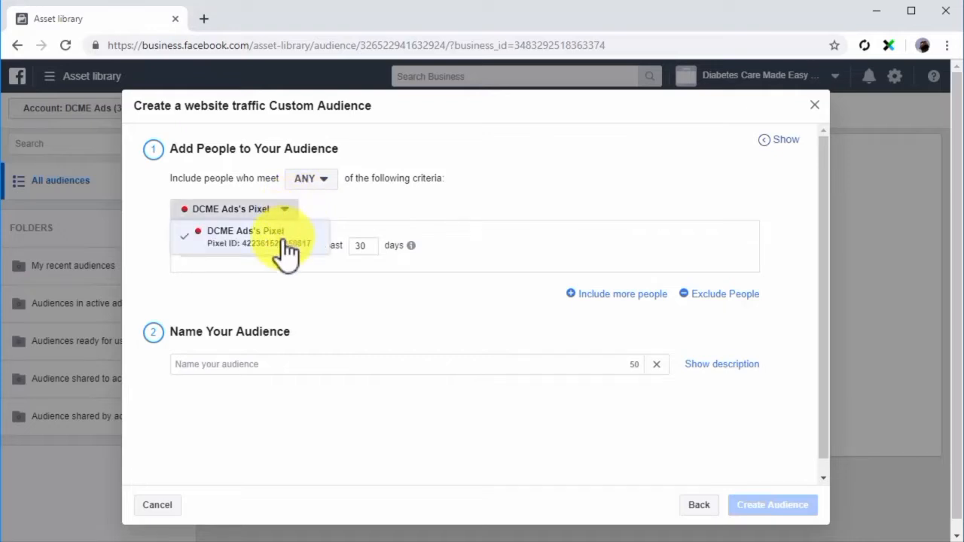
left_click(286, 251)
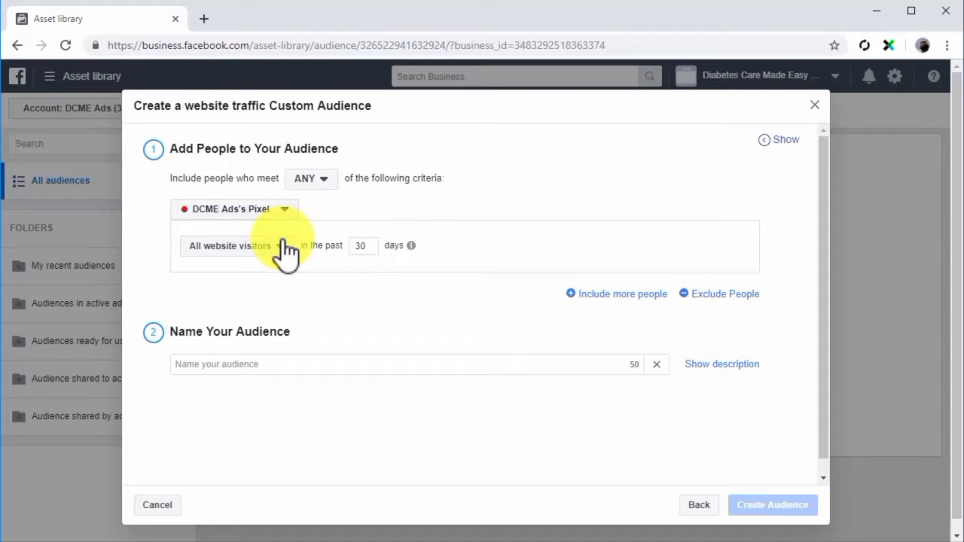
left_click(283, 241)
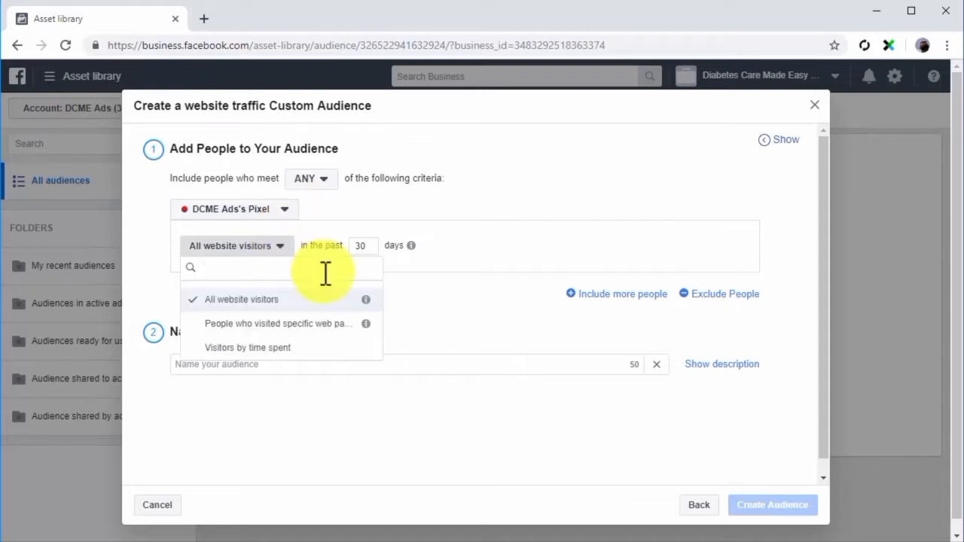
left_click(333, 325)
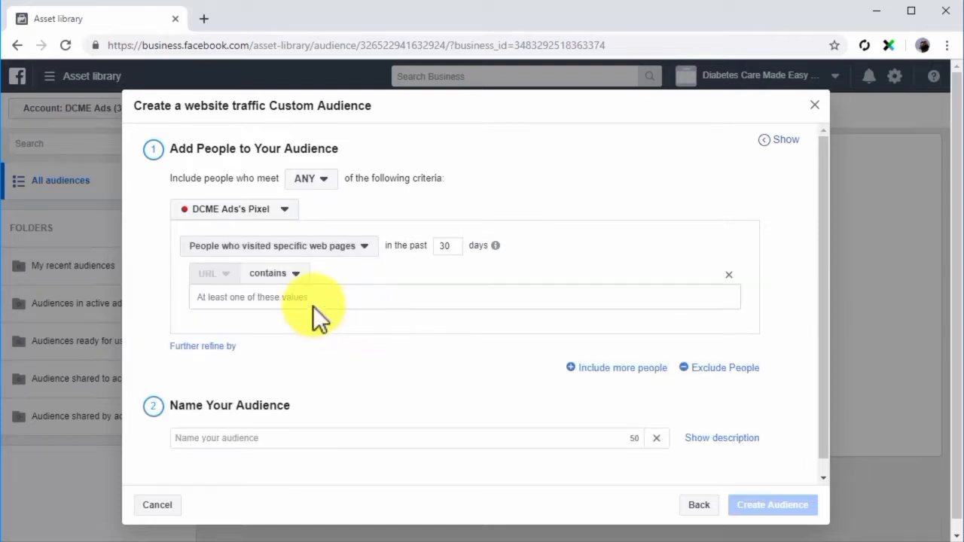
left_click(307, 301)
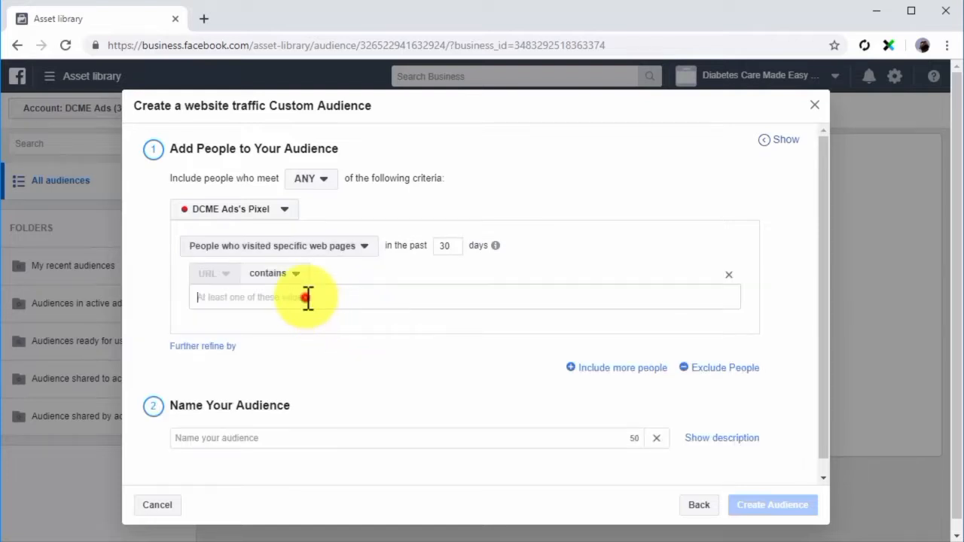
left_click(336, 248)
left_click(307, 345)
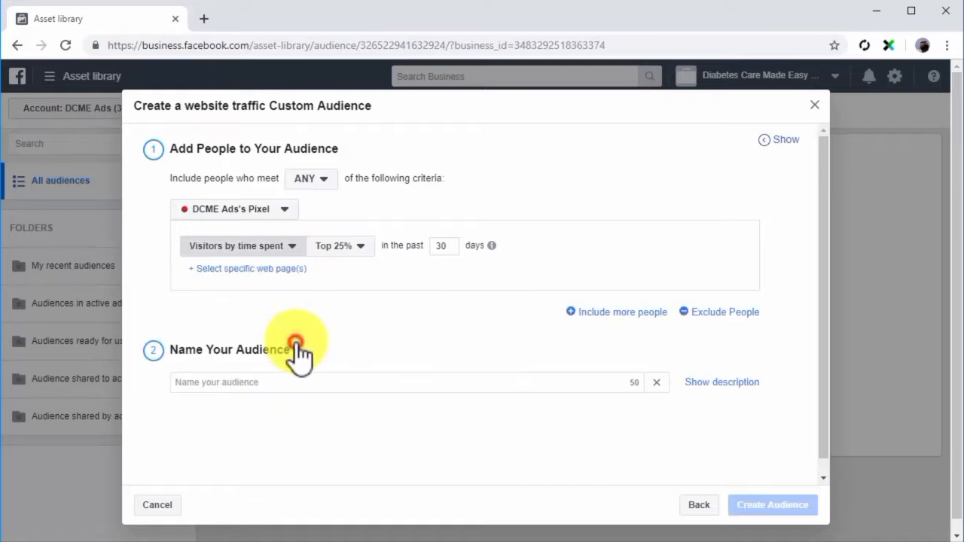
left_click(361, 253)
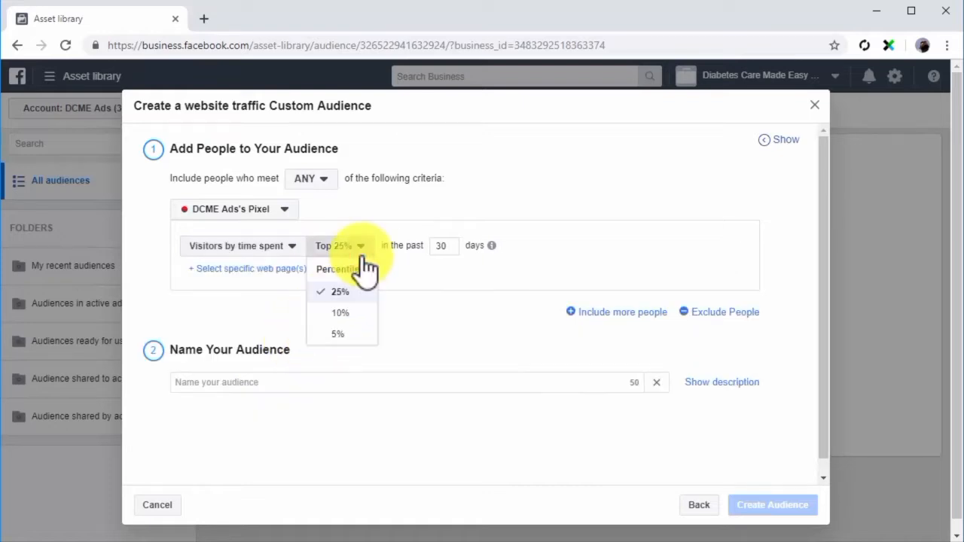
left_click(361, 255)
left_click(287, 257)
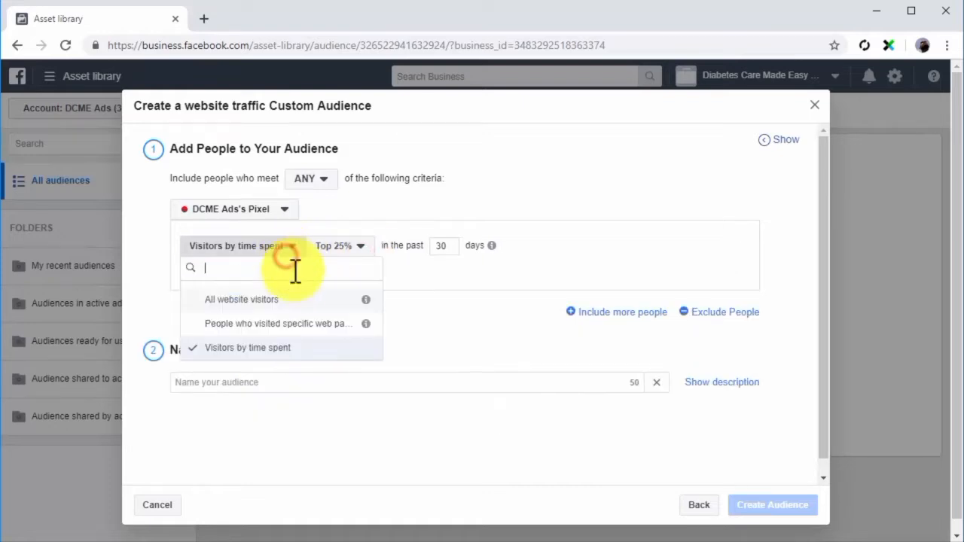
left_click(295, 299)
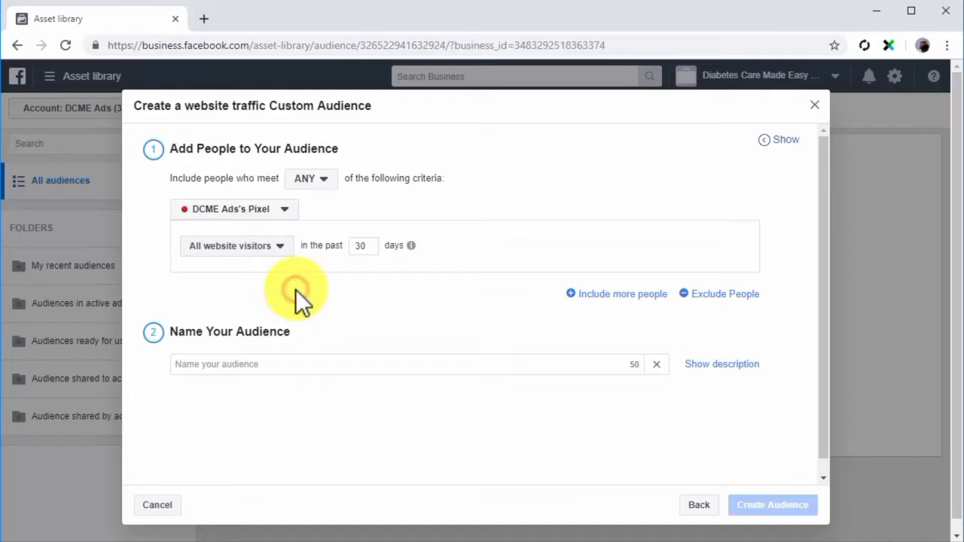
left_click(586, 293)
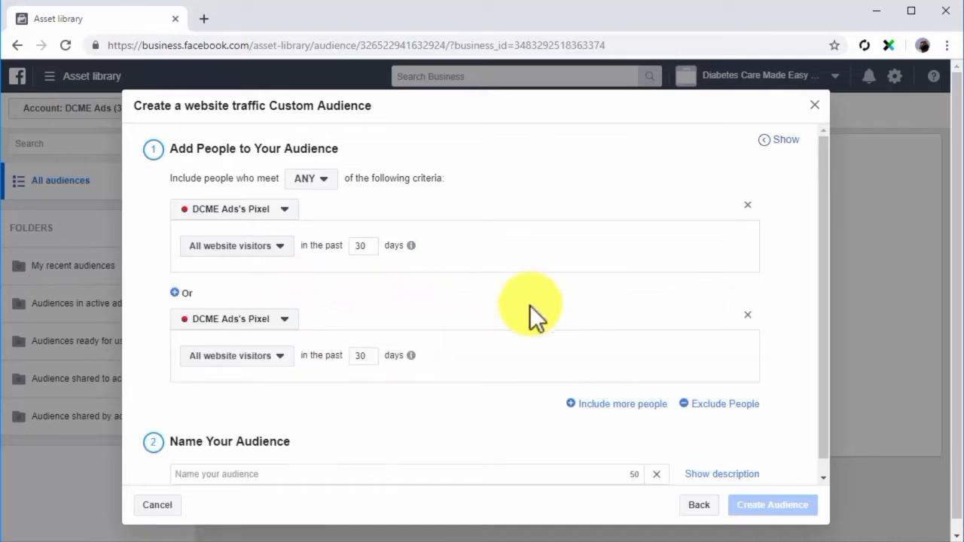
left_click(270, 356)
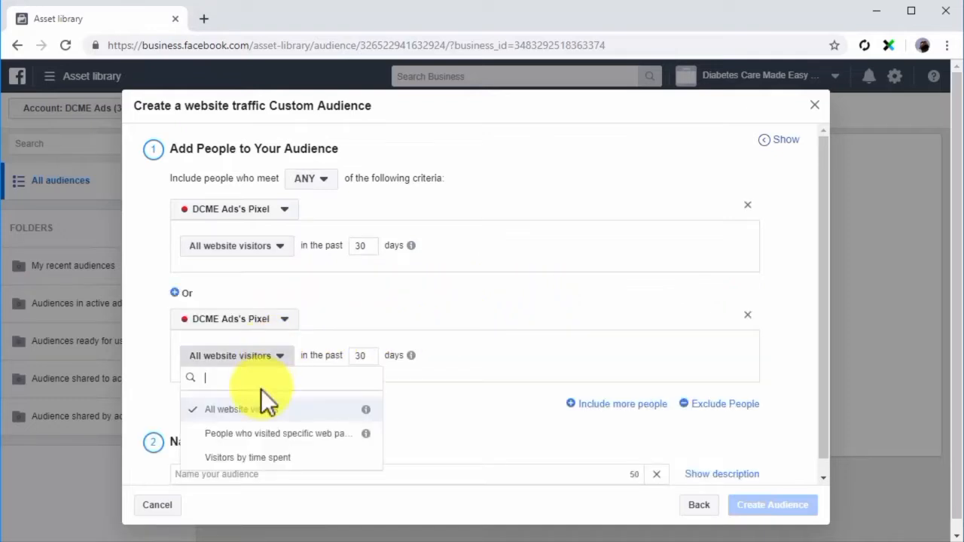
left_click(242, 457)
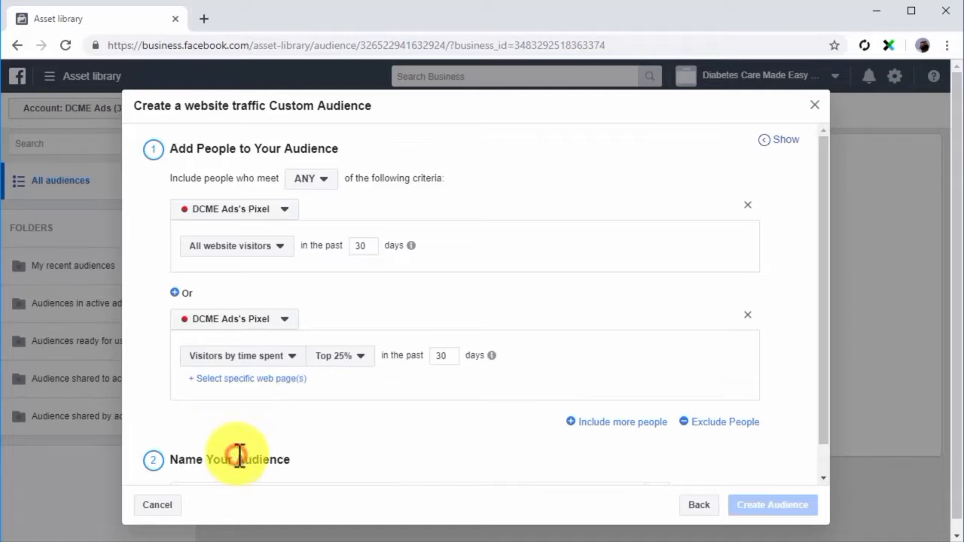
left_click(704, 422)
scroll(374, 437, "down", 1)
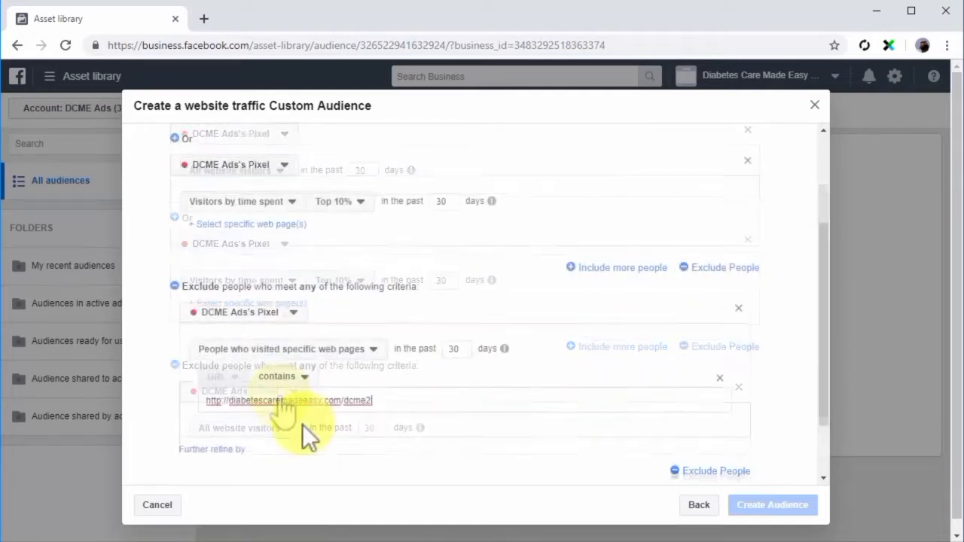
scroll(302, 423, "down", 1)
- Name the website traffic audience "Web Traffic" and create it
left_click(287, 460)
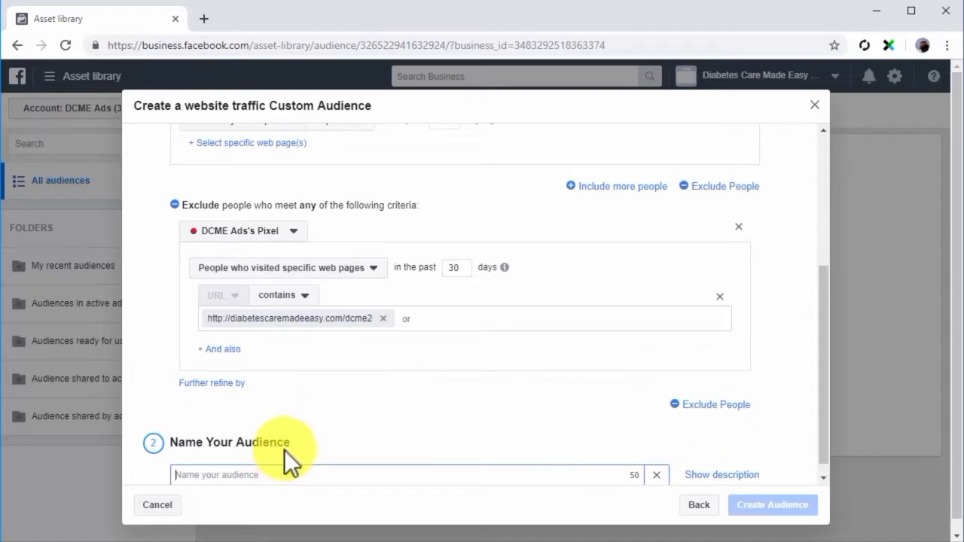
type("Web Traffic")
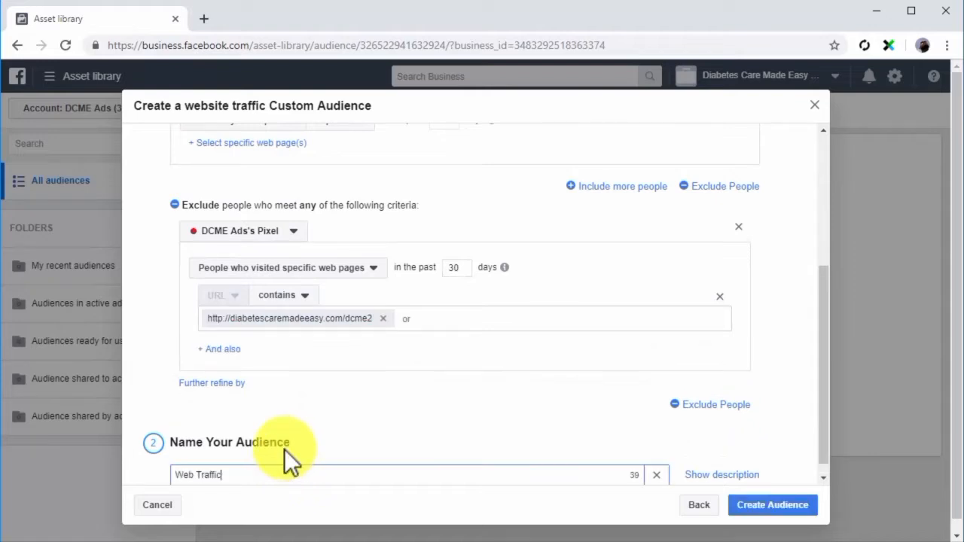
left_click(740, 504)
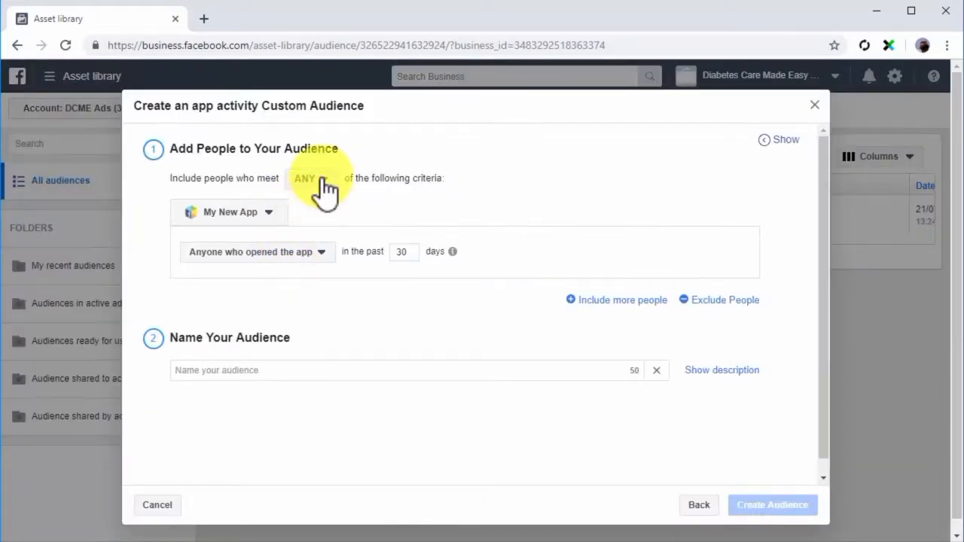
- Set the app activity audience to match any of the criteria, with My New App as the source app
left_click(319, 181)
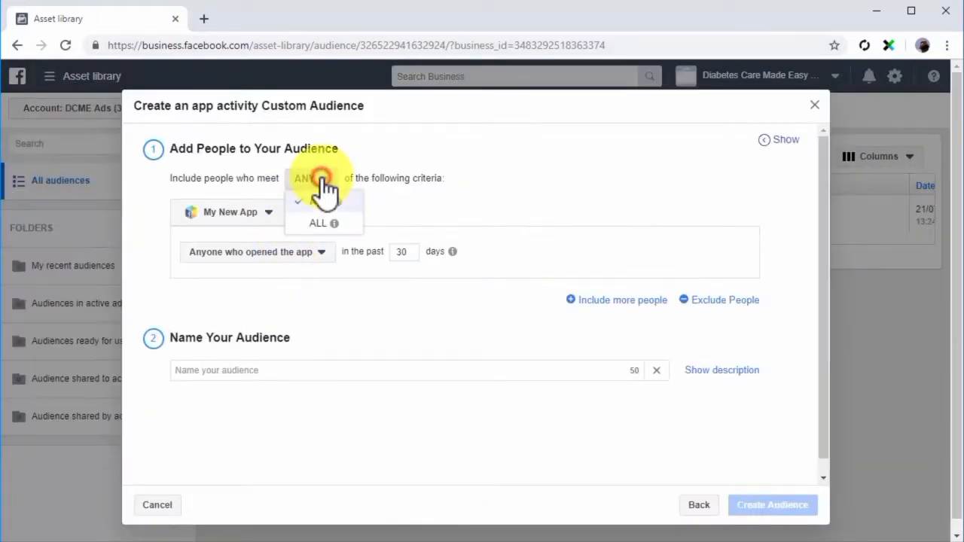
left_click(321, 201)
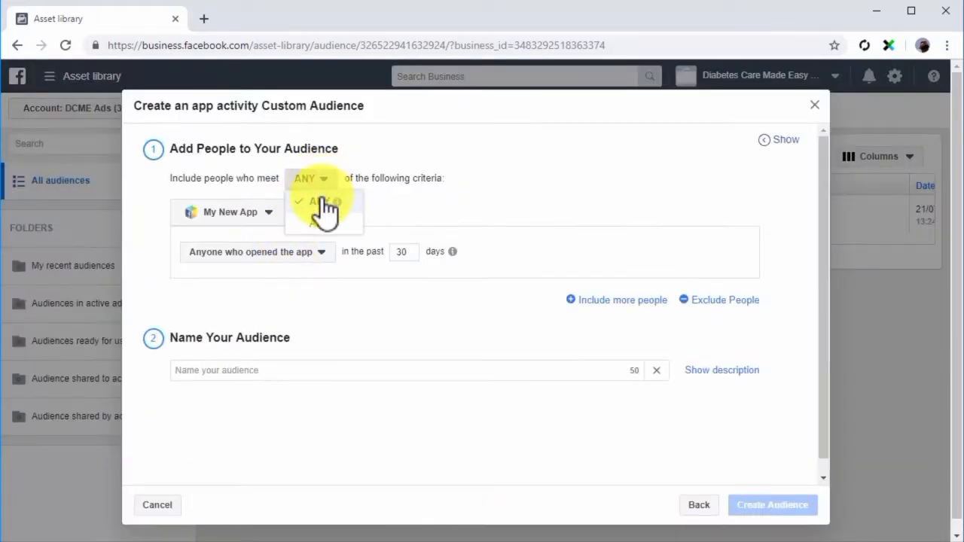
left_click(279, 220)
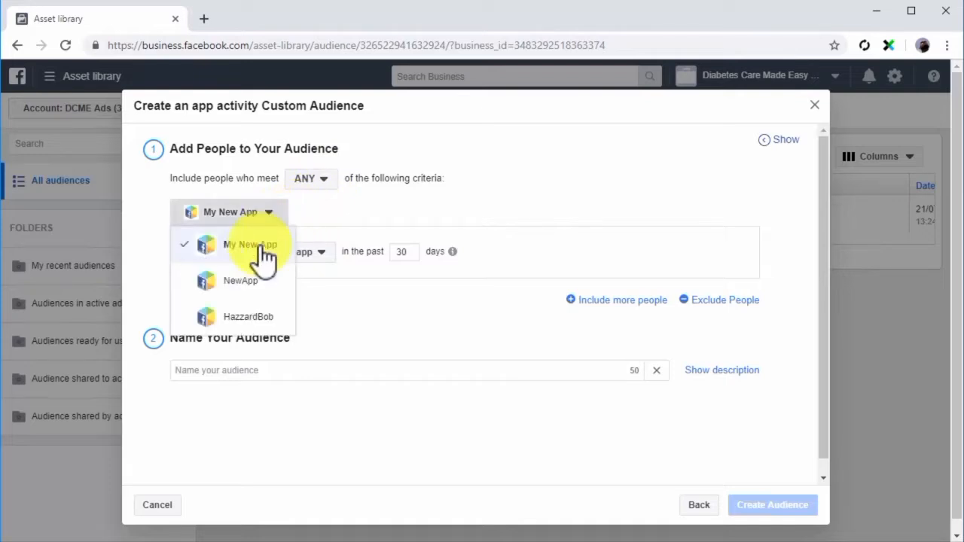
left_click(262, 248)
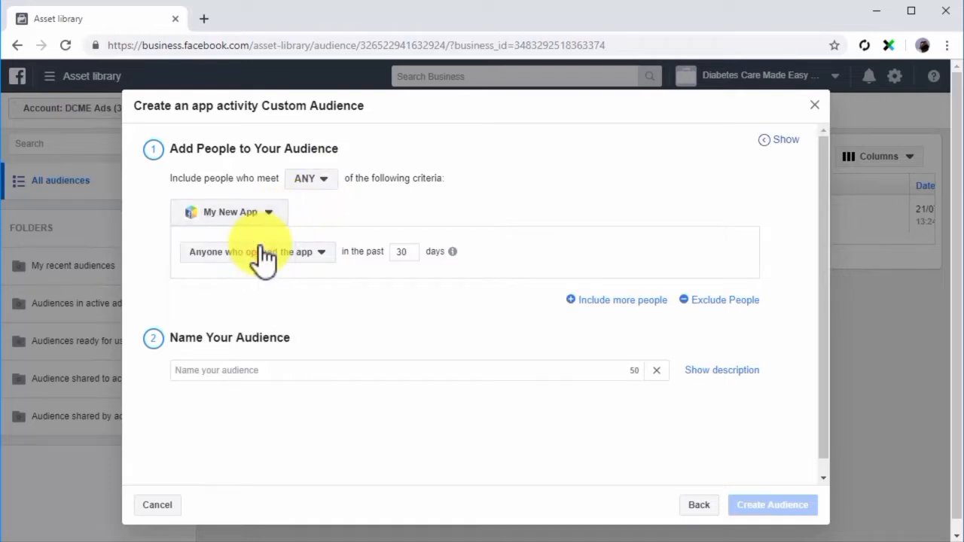
left_click(329, 248)
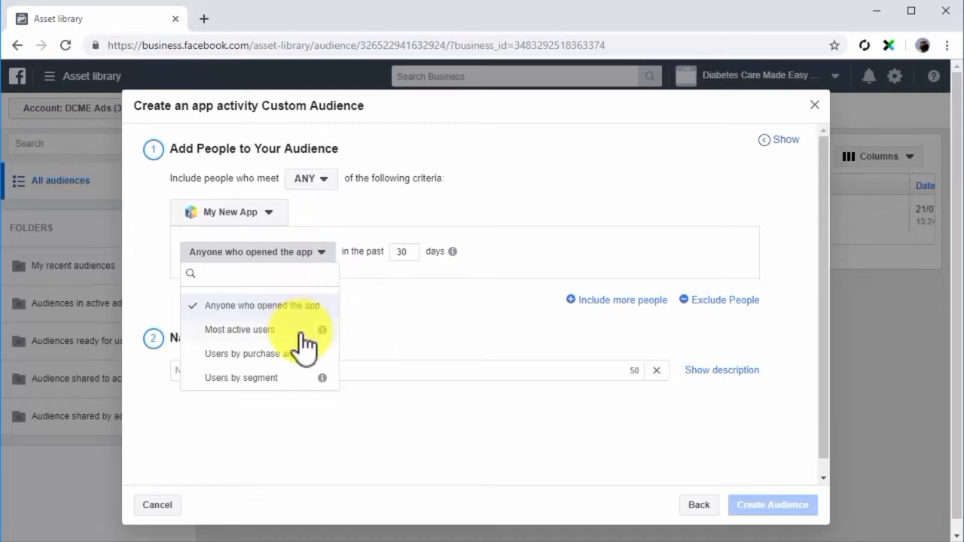
left_click(301, 329)
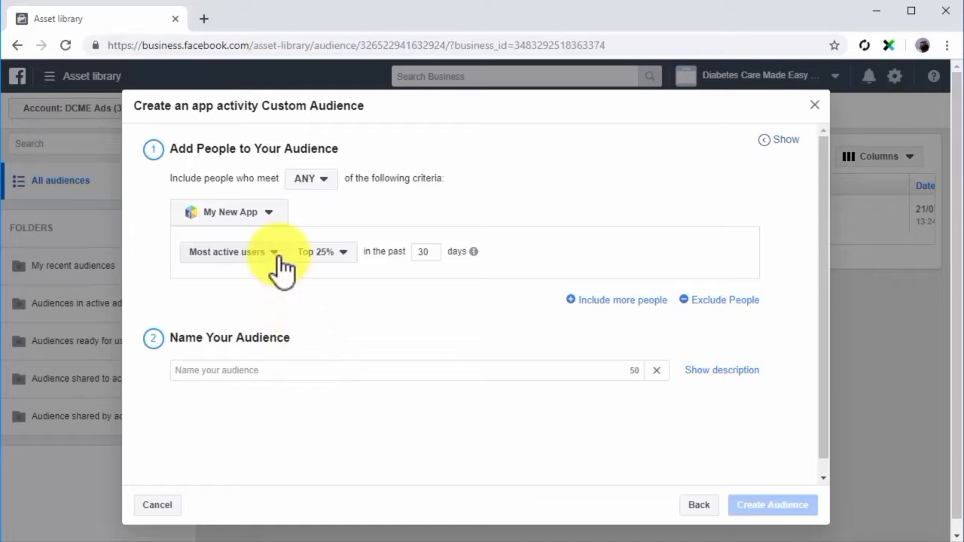
left_click(279, 258)
left_click(292, 352)
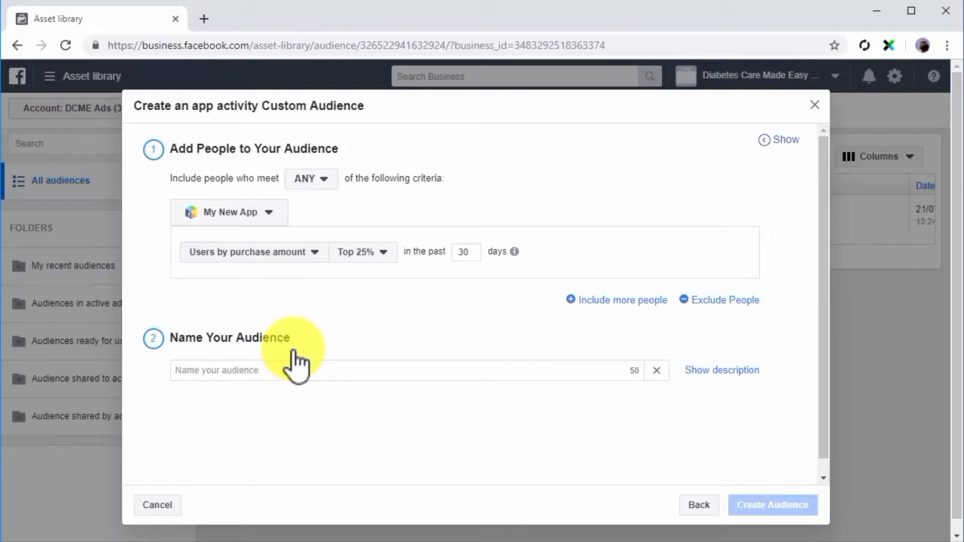
left_click(275, 254)
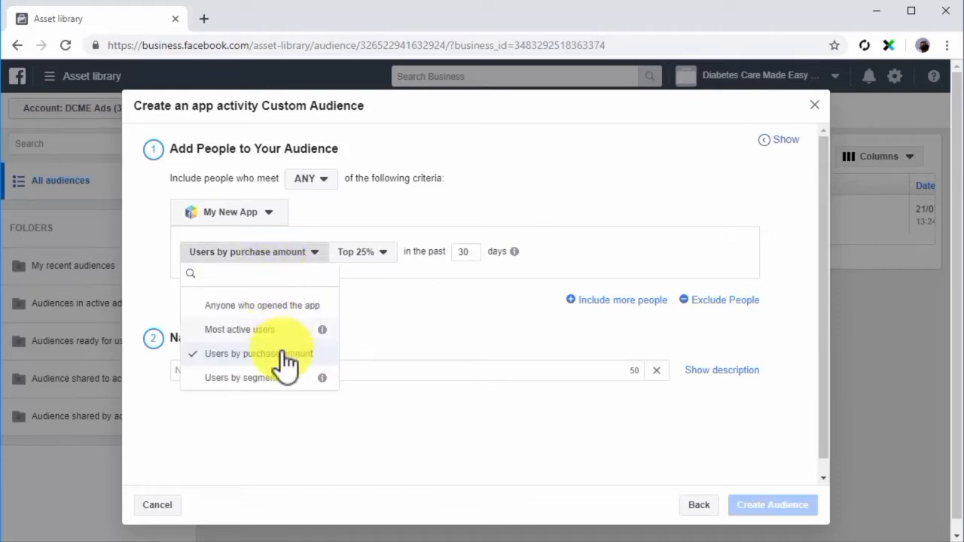
mouse_move(324, 377)
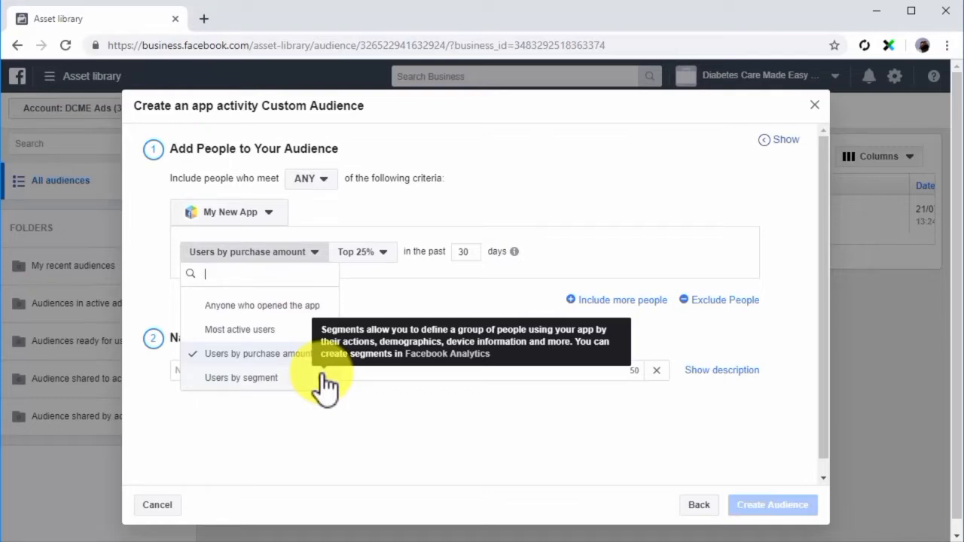
left_click(258, 302)
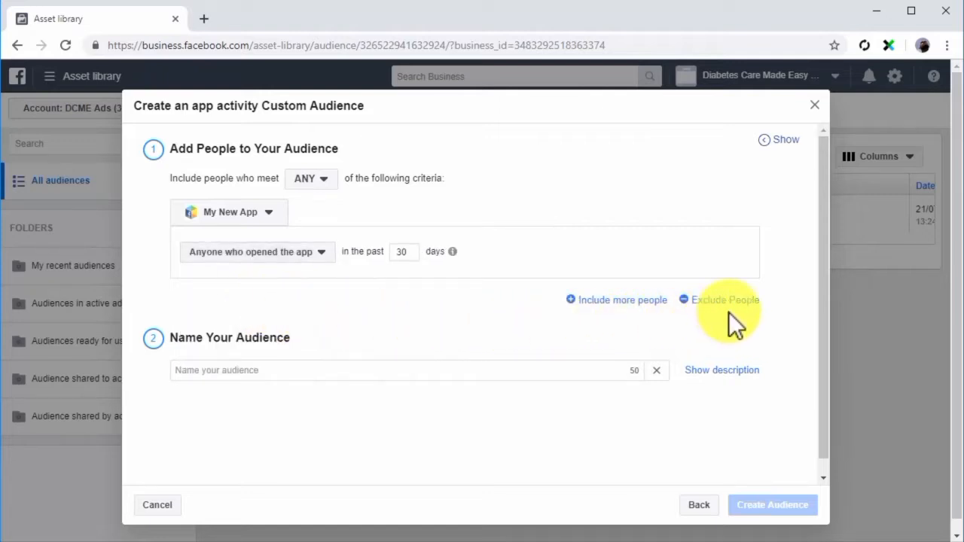
- Name the app activity audience "My New App Users" and create it
left_click(575, 370)
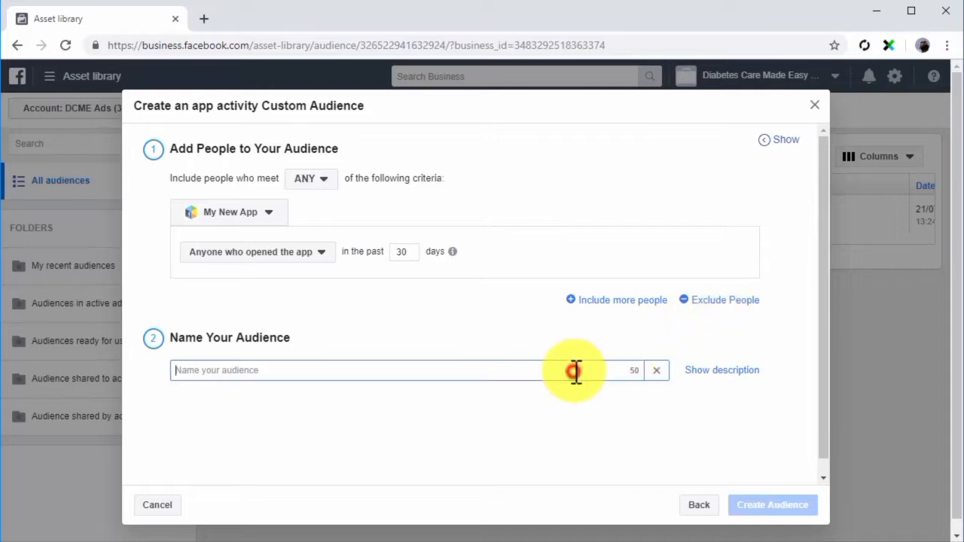
type("My New App Users")
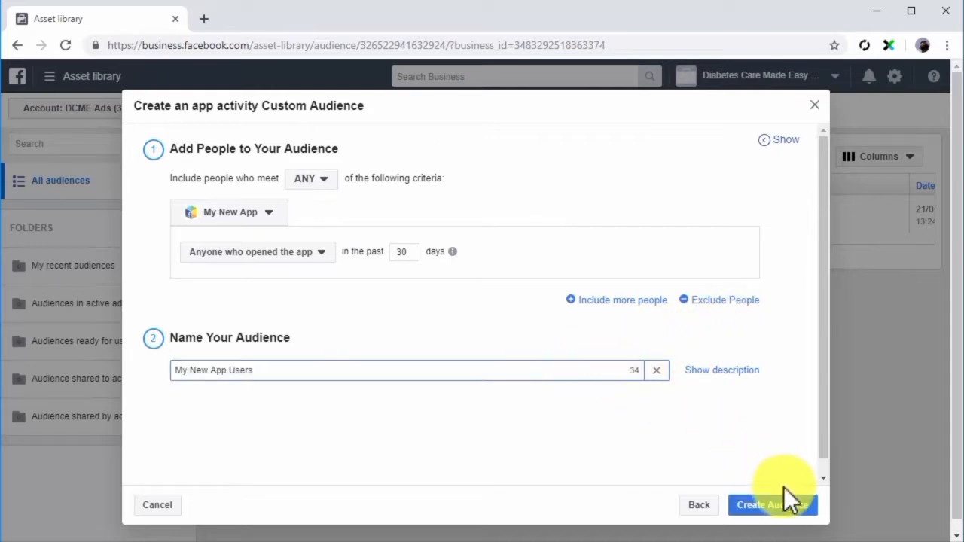
left_click(791, 506)
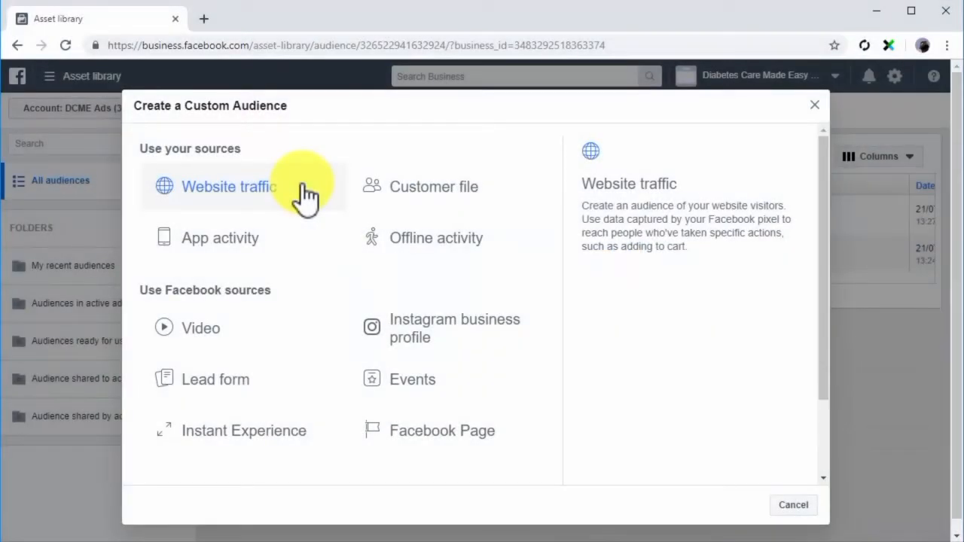
- Start a customer file audience from a file that doesn't include LTV, with Directly from customers as the original data source
left_click(408, 197)
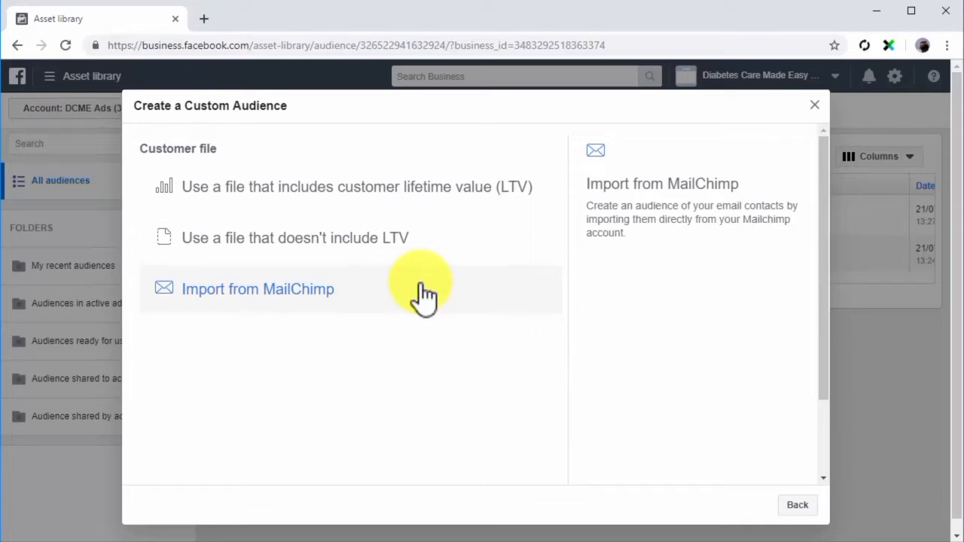
left_click(446, 246)
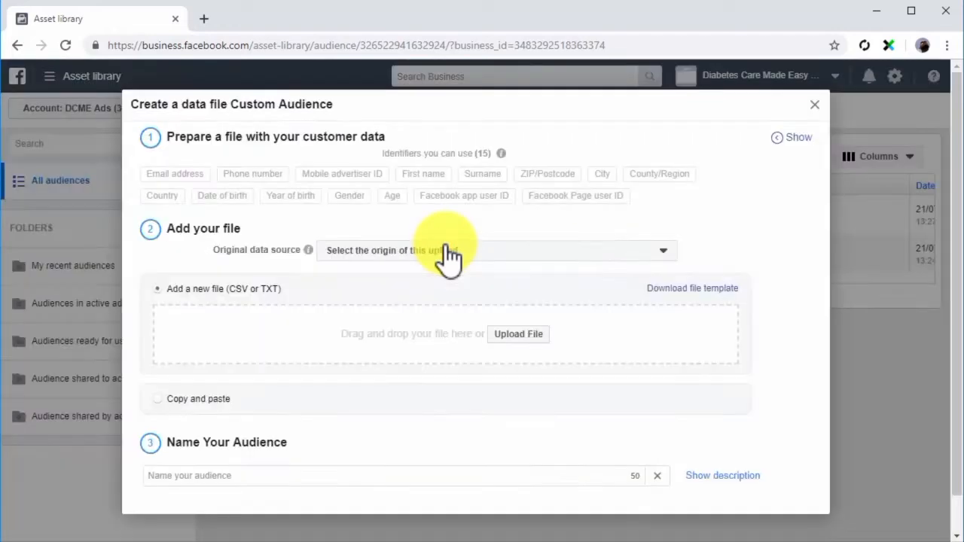
left_click(646, 252)
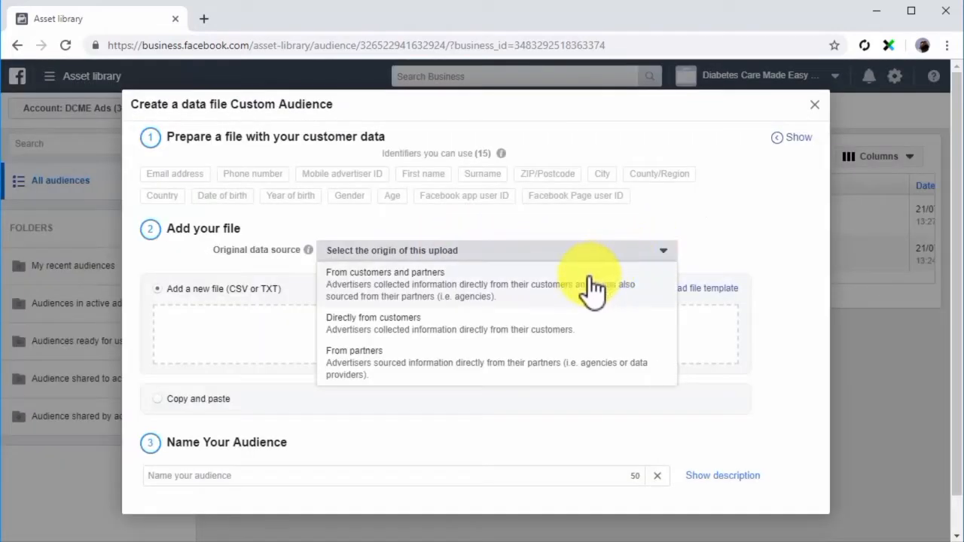
left_click(509, 320)
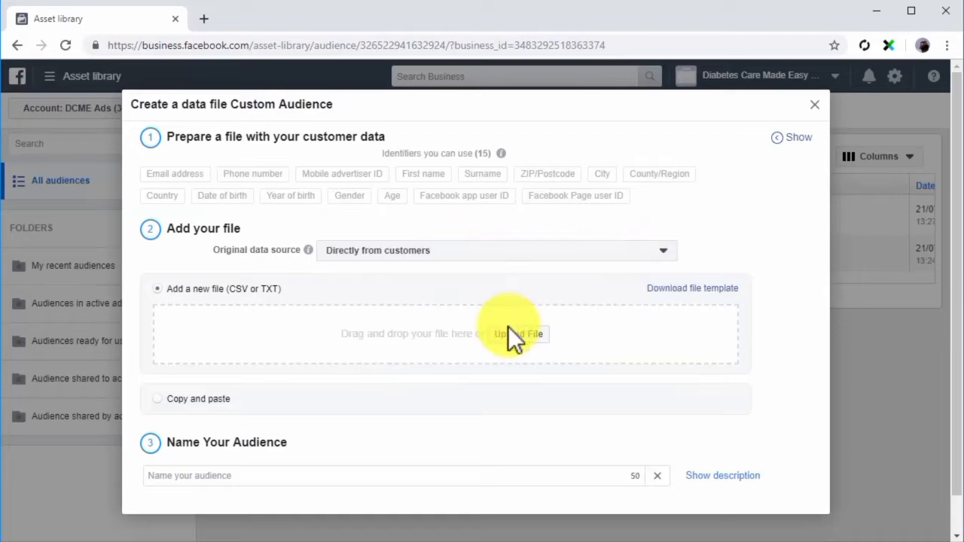
- Upload My Customer File from the DCME folder as the new data file
left_click(515, 335)
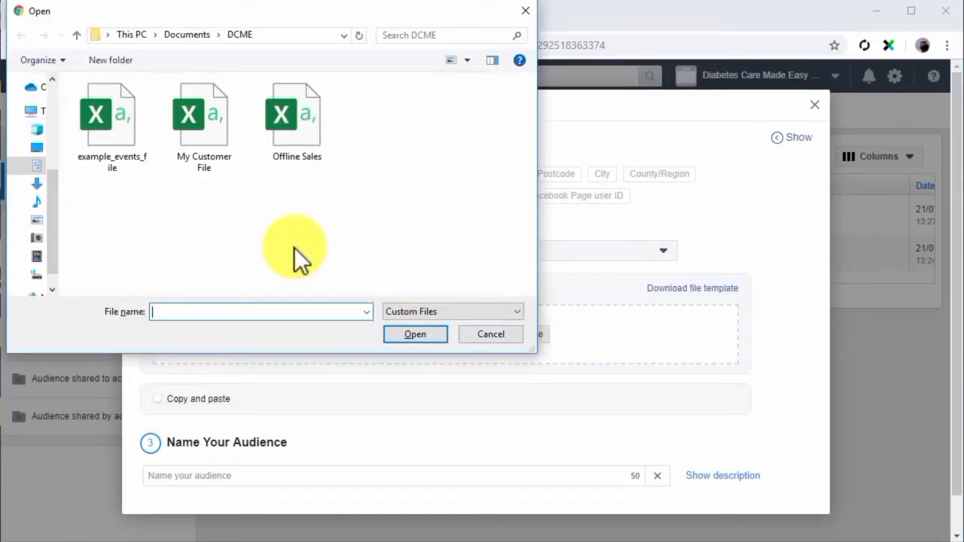
left_click(199, 138)
double_click(199, 138)
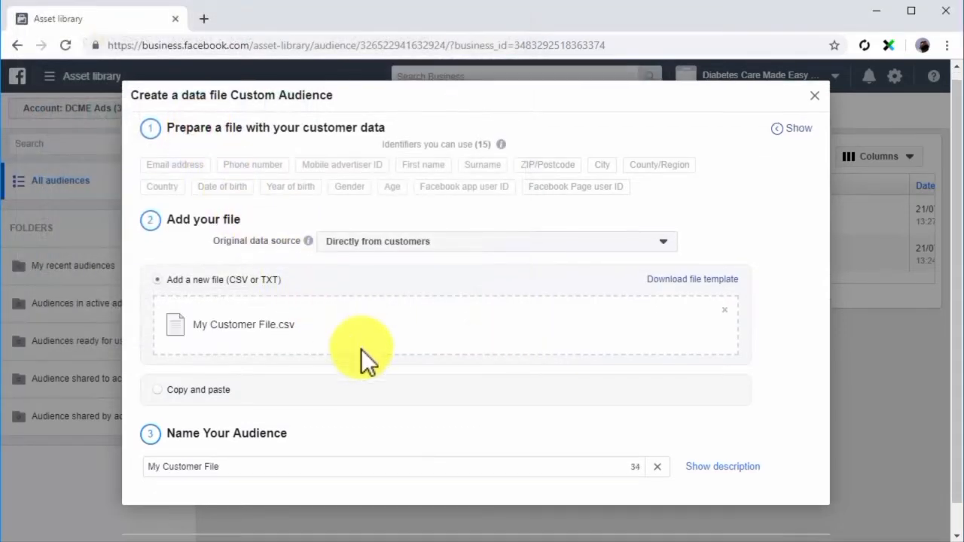
- Name the customer file audience "My Custom Customer File Audience", then upload the mapped columns and create it
scroll(361, 349, "down", 1)
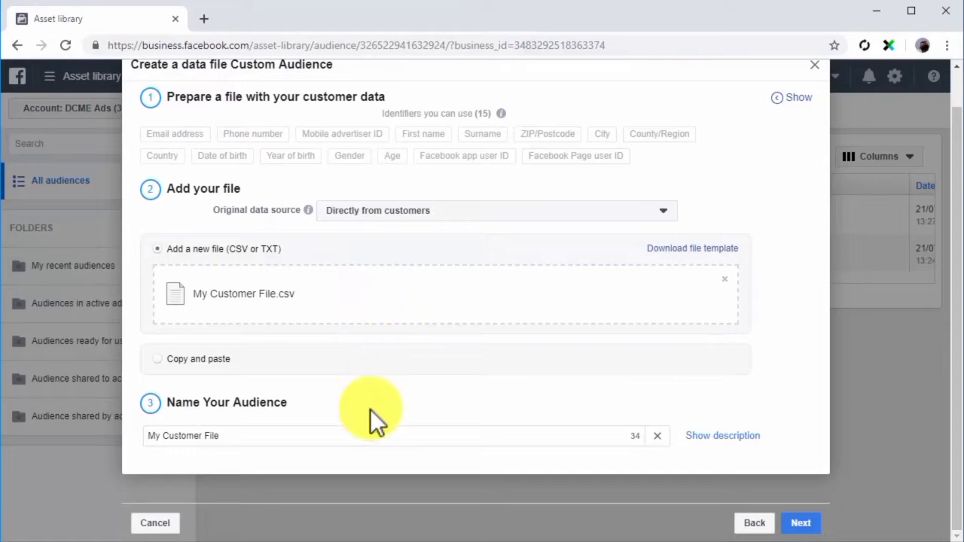
left_click(373, 441)
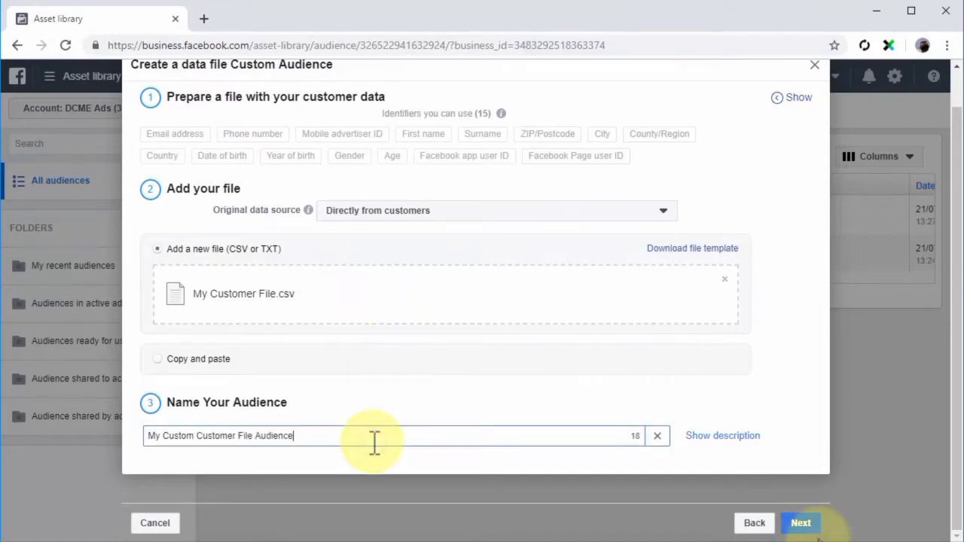
left_click(813, 526)
left_click_drag(764, 151, 744, 452)
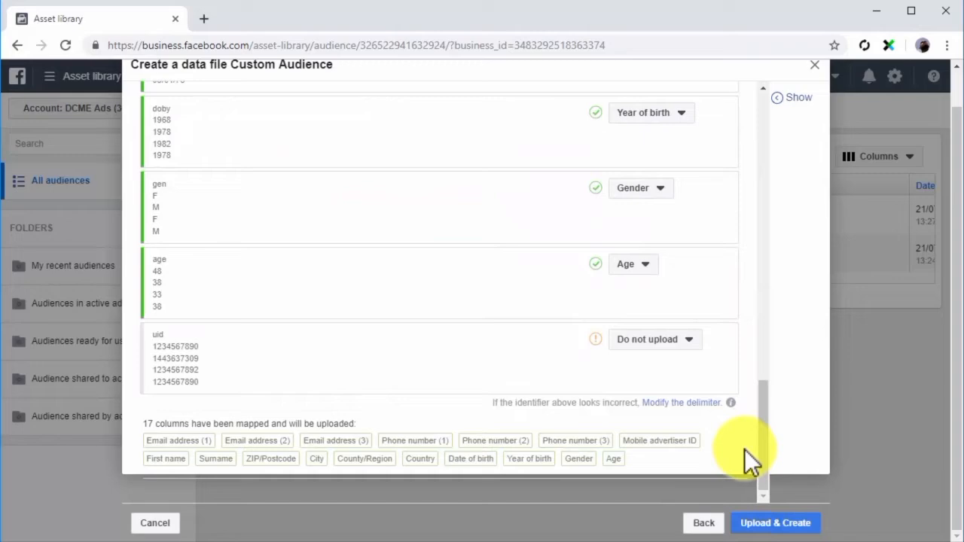
left_click(780, 526)
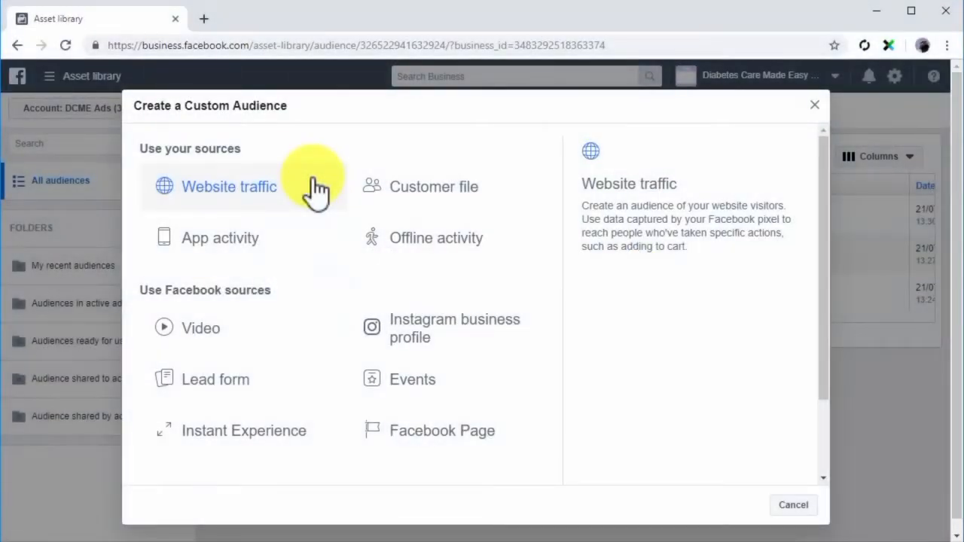
- Set an offline activity audience to match any criteria, using the Default Offline Event Set For Diabetes Care Made Easy DCME and people who interacted offline
left_click(390, 237)
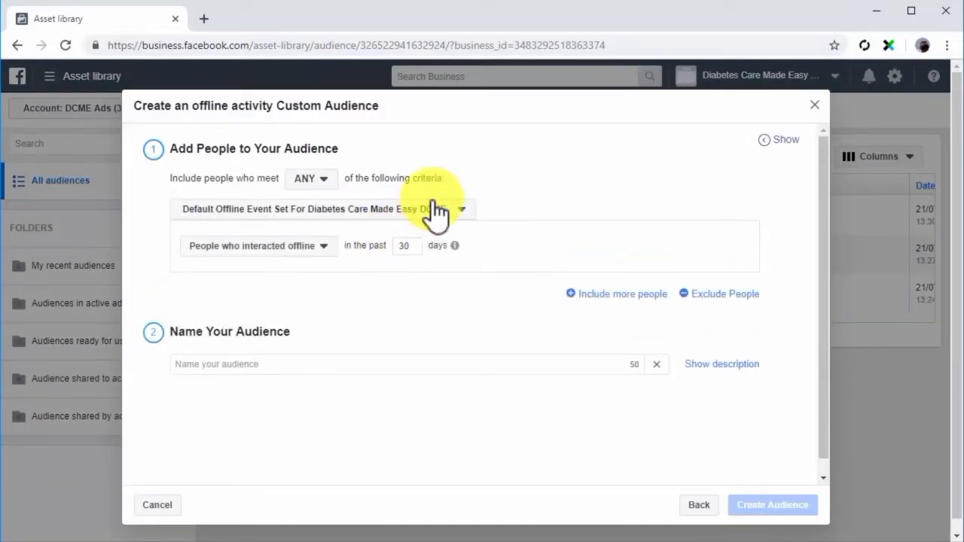
left_click(315, 181)
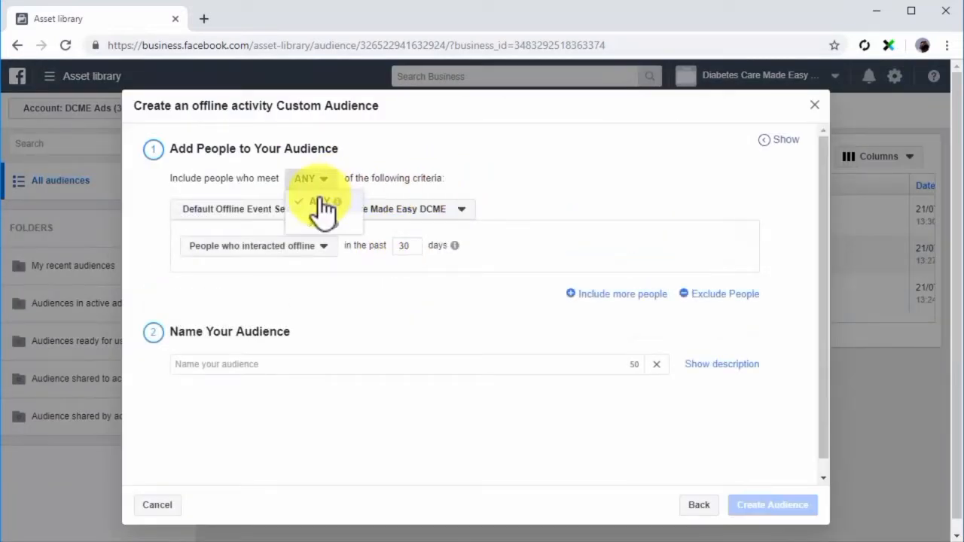
left_click(320, 203)
left_click(457, 210)
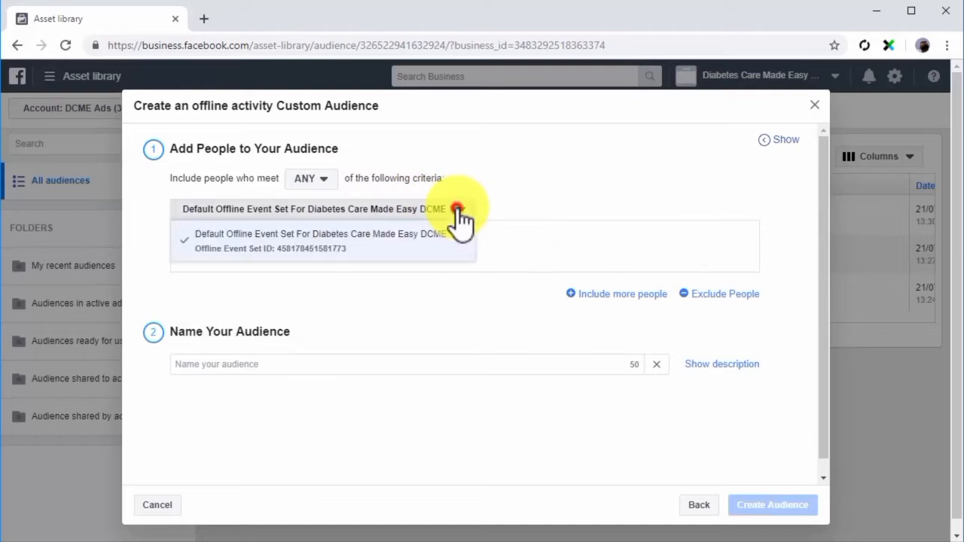
left_click(447, 235)
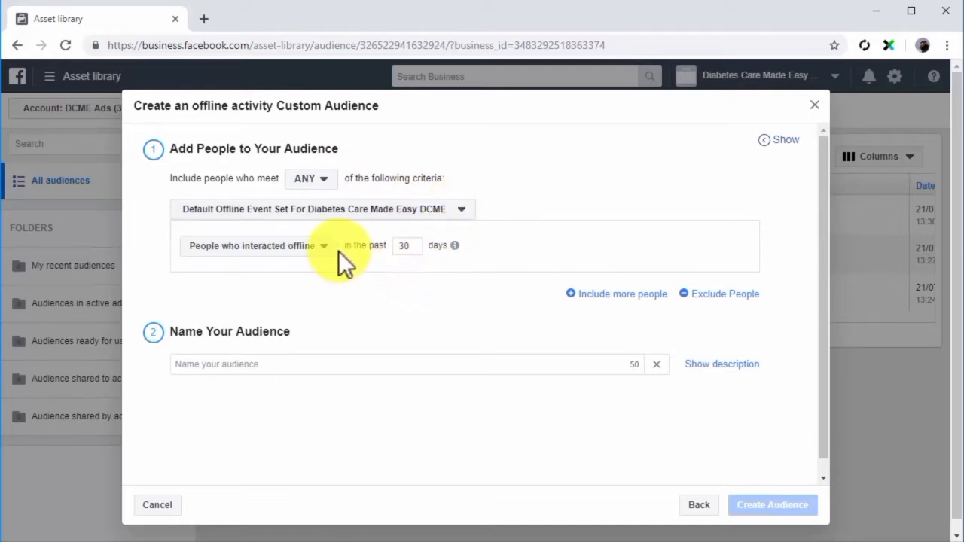
left_click(324, 247)
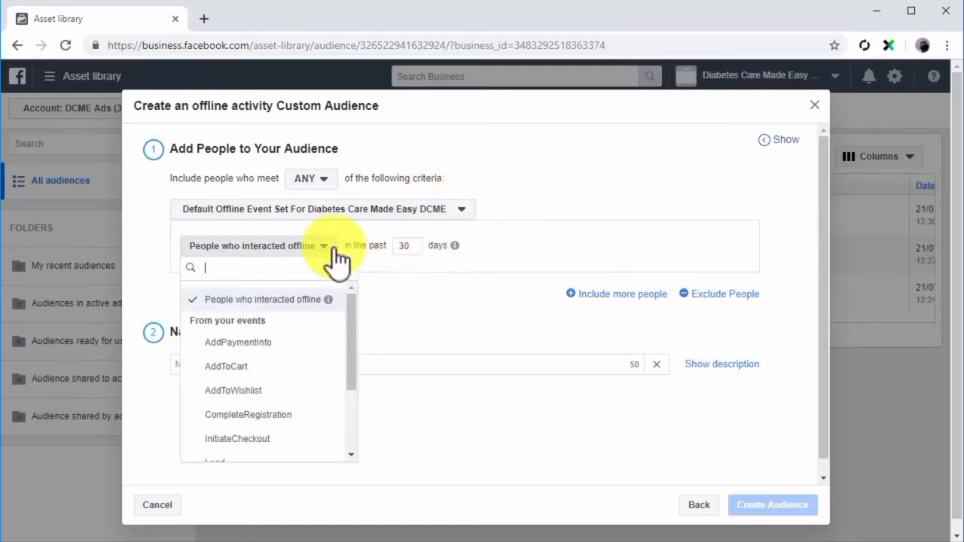
left_click(294, 301)
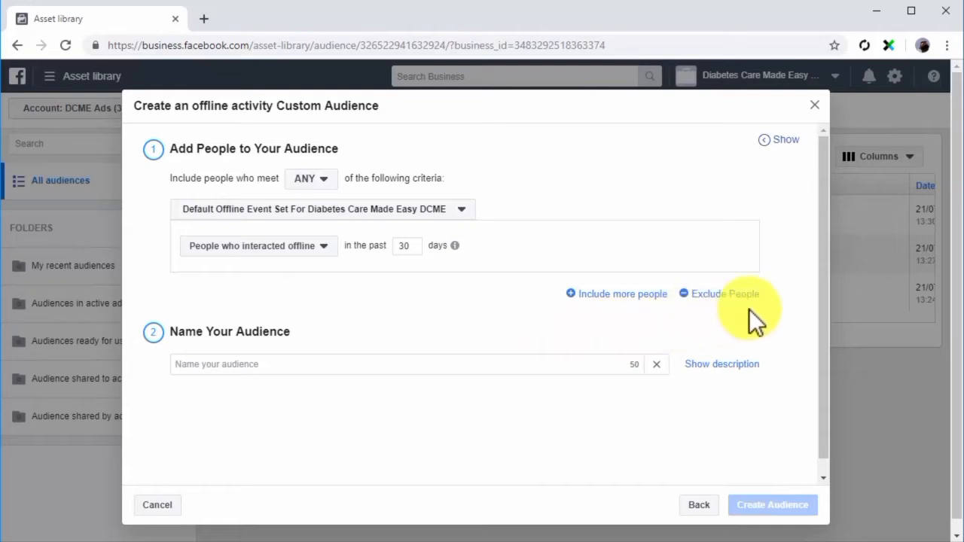
- Name the offline activity audience "Offline Audience" and create it
left_click(592, 360)
type("Offline Audience")
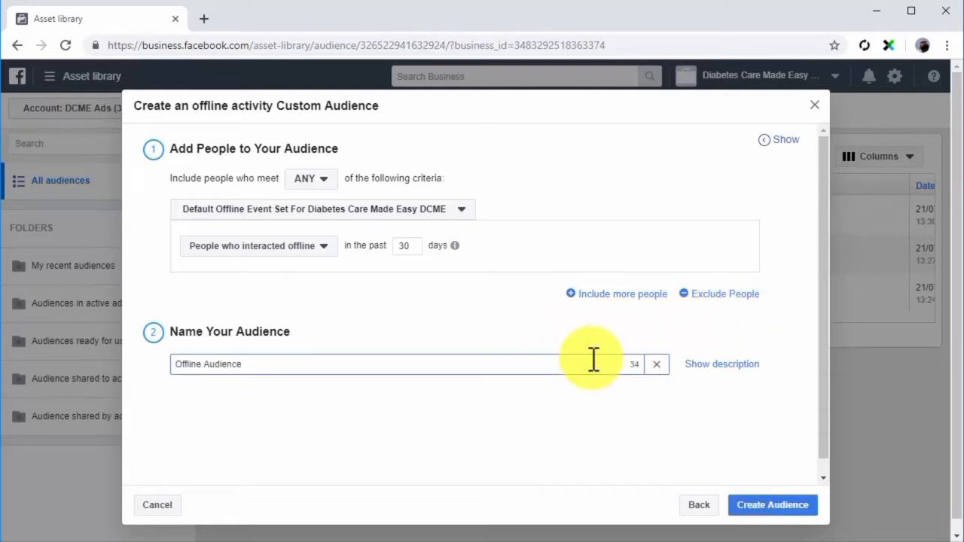
left_click(765, 506)
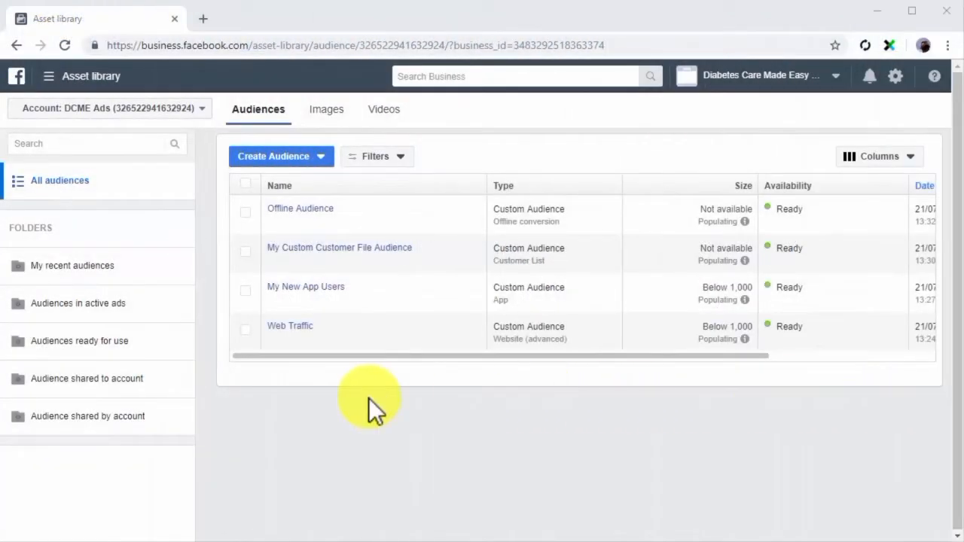
- Start a video engagement Custom Audience of people who have watched at least 75% of your video
left_click(261, 158)
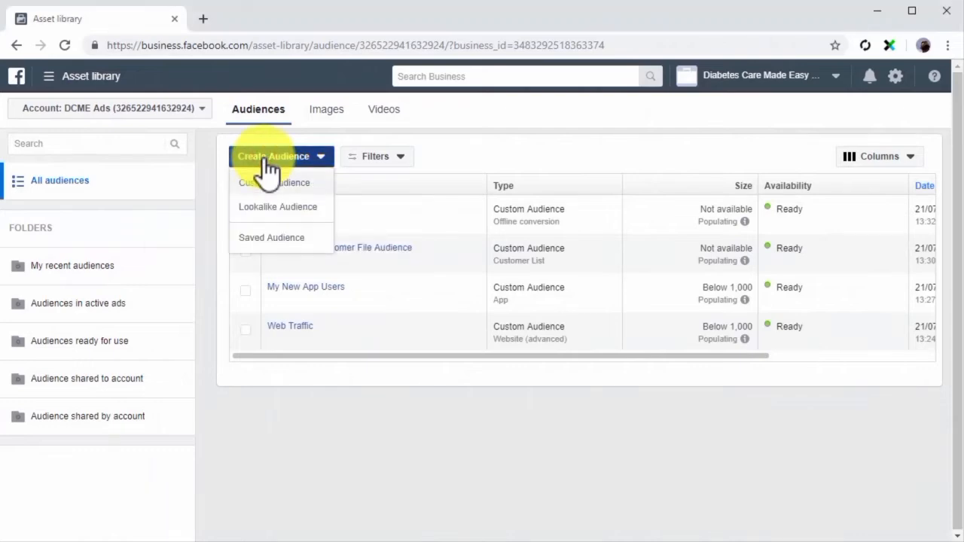
left_click(269, 182)
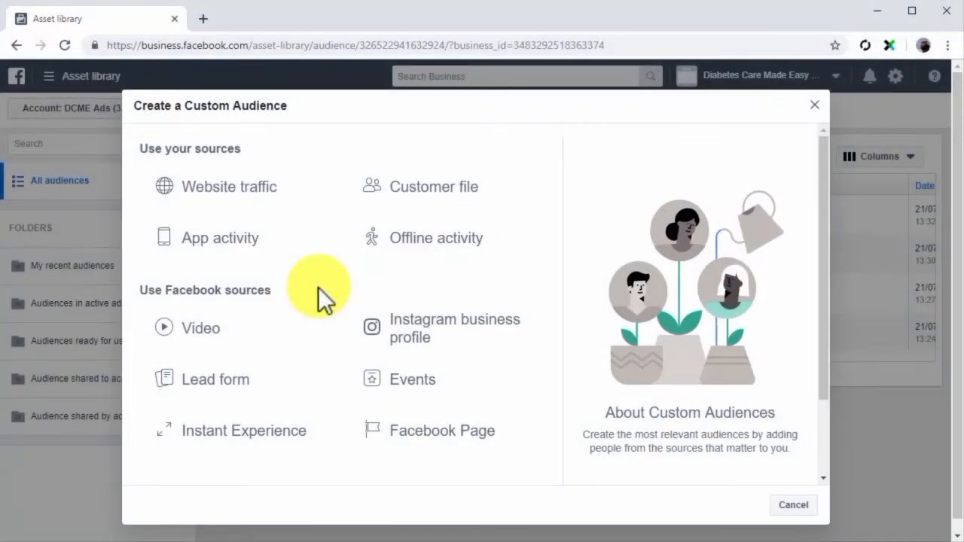
left_click(313, 329)
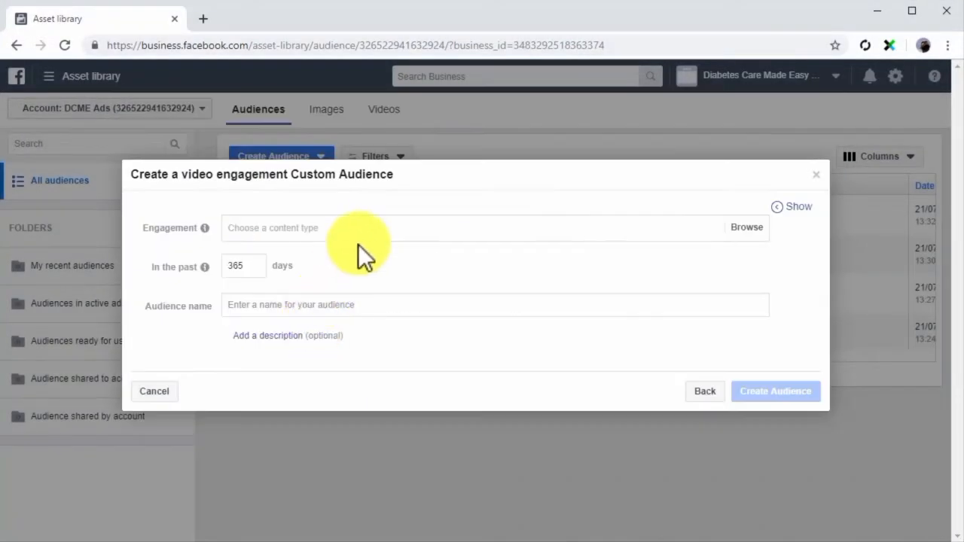
left_click(369, 230)
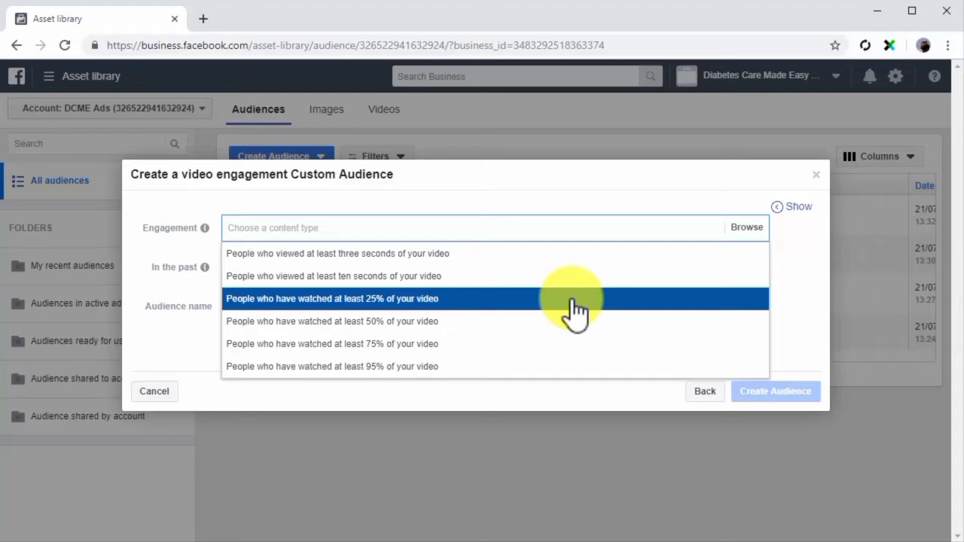
left_click(570, 343)
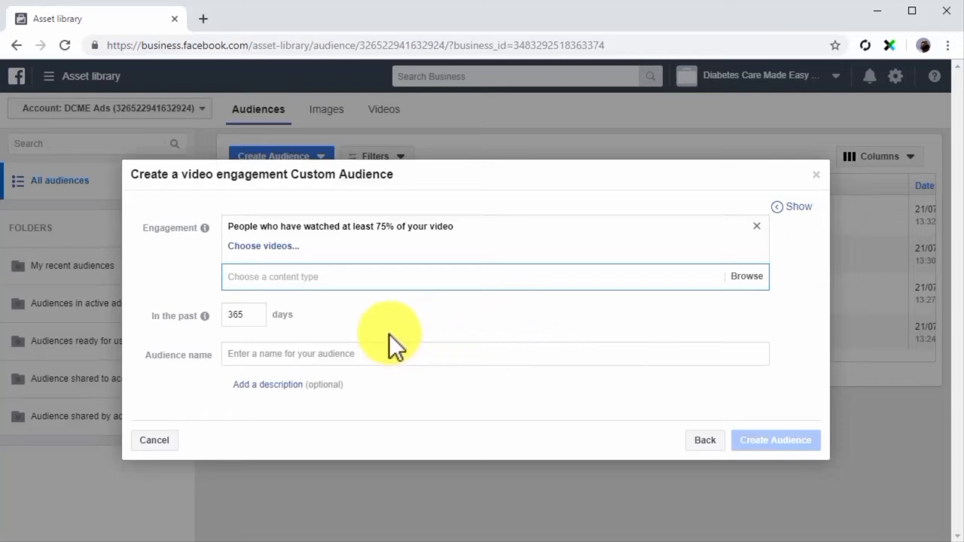
- Choose the diabetes care tip video from the Diabetes Care Made Easy page as the engagement video
left_click(275, 251)
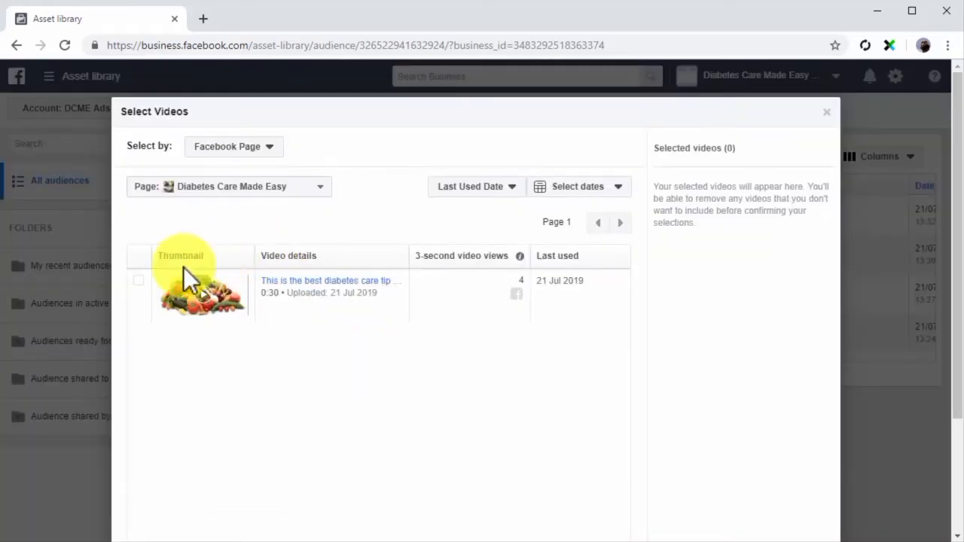
left_click(139, 283)
scroll(326, 300, "down", 3)
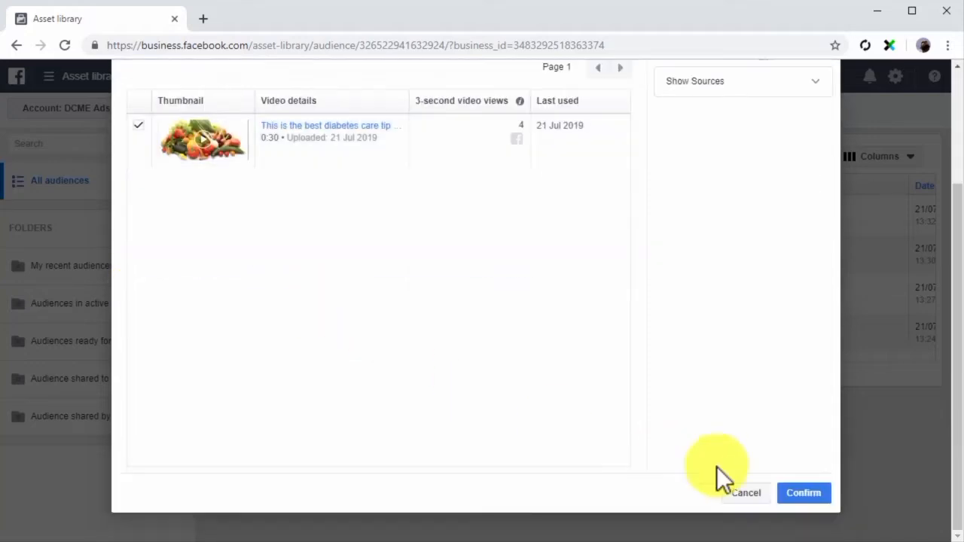
left_click(801, 492)
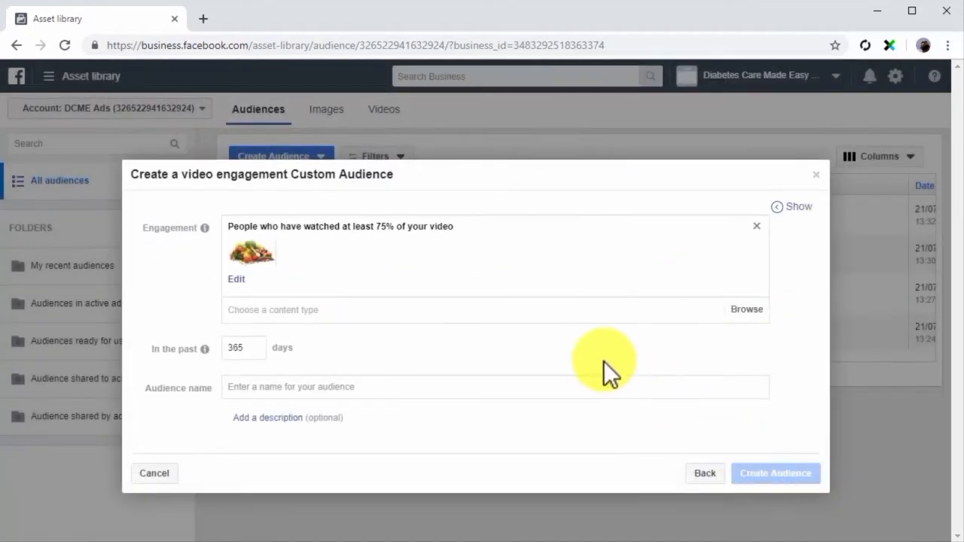
left_click(535, 315)
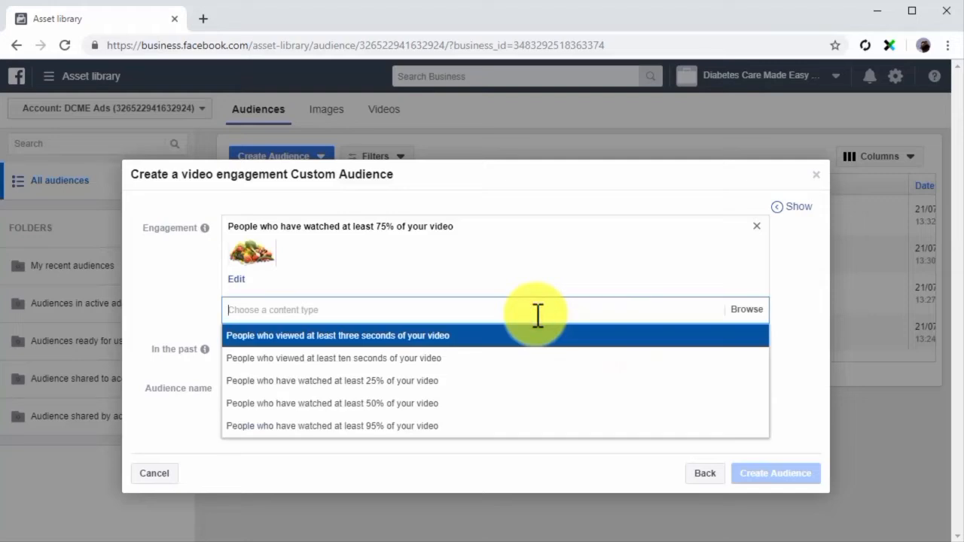
left_click(770, 314)
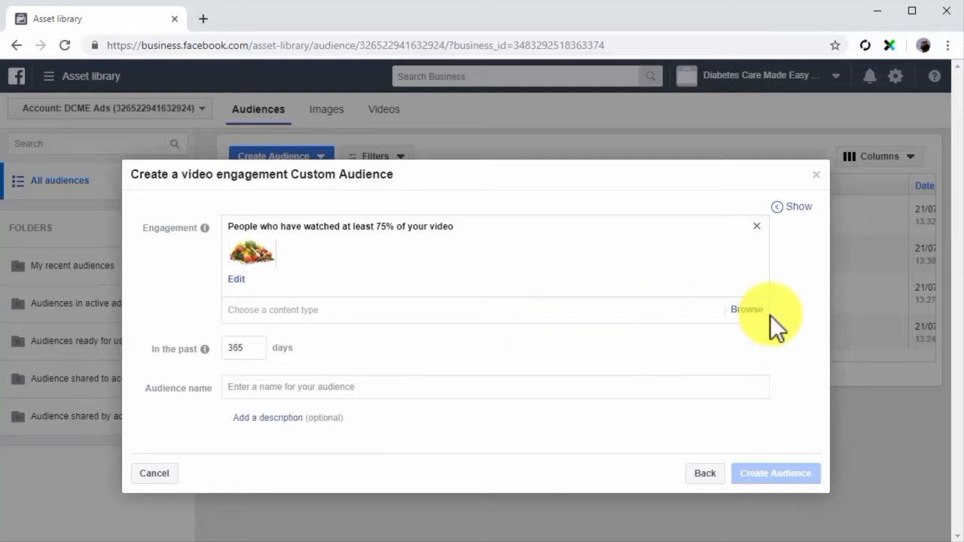
- Set the video engagement period to the past 20 days, name the audience "Custom Video Audience" and create it
left_click(260, 349)
type("20")
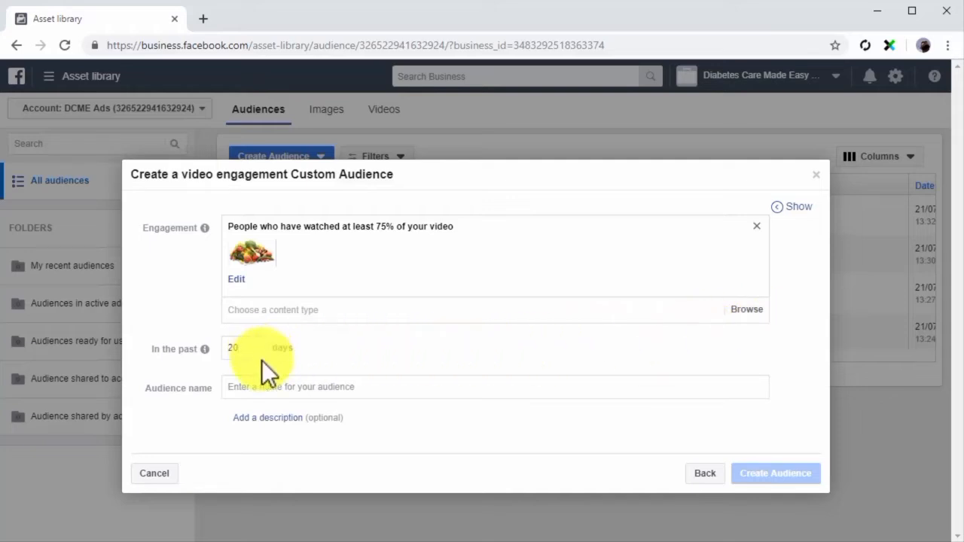
left_click(269, 386)
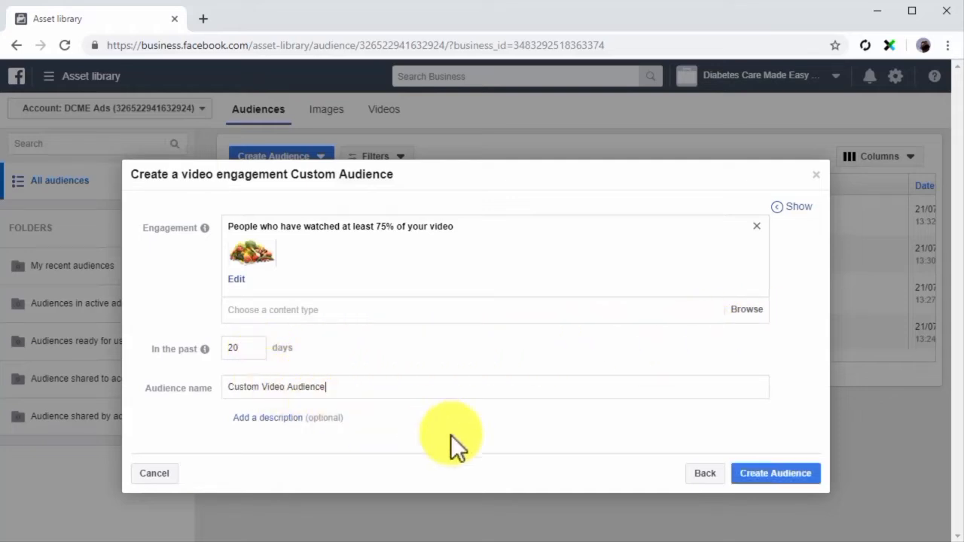
left_click(768, 476)
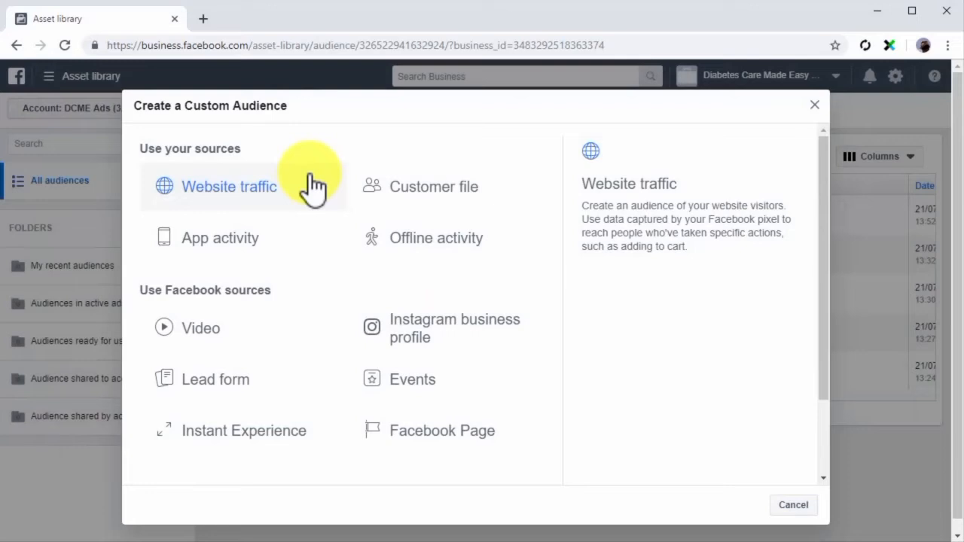
- Set a lead form audience to match any criteria, including people who opened but didn't submit the form in the past 20 days
left_click(290, 378)
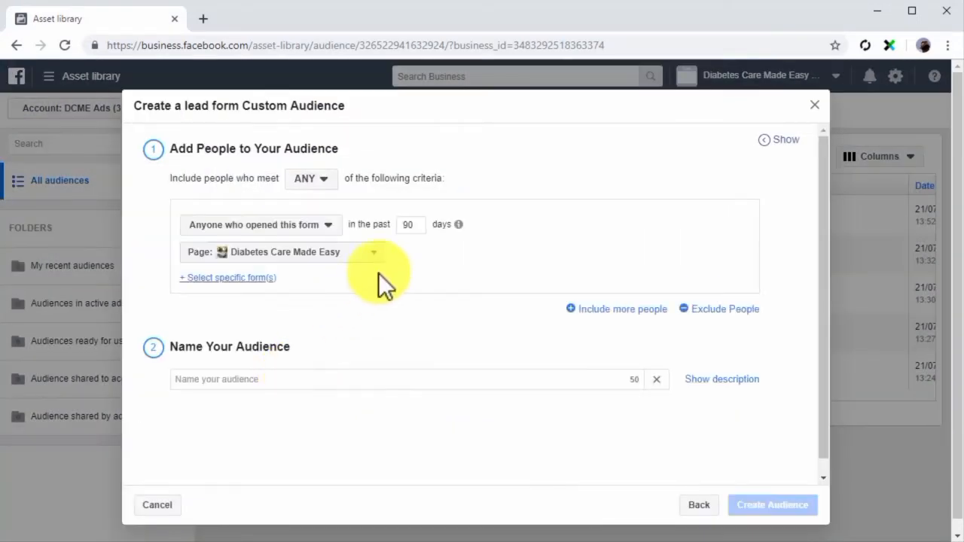
left_click(334, 183)
left_click(317, 200)
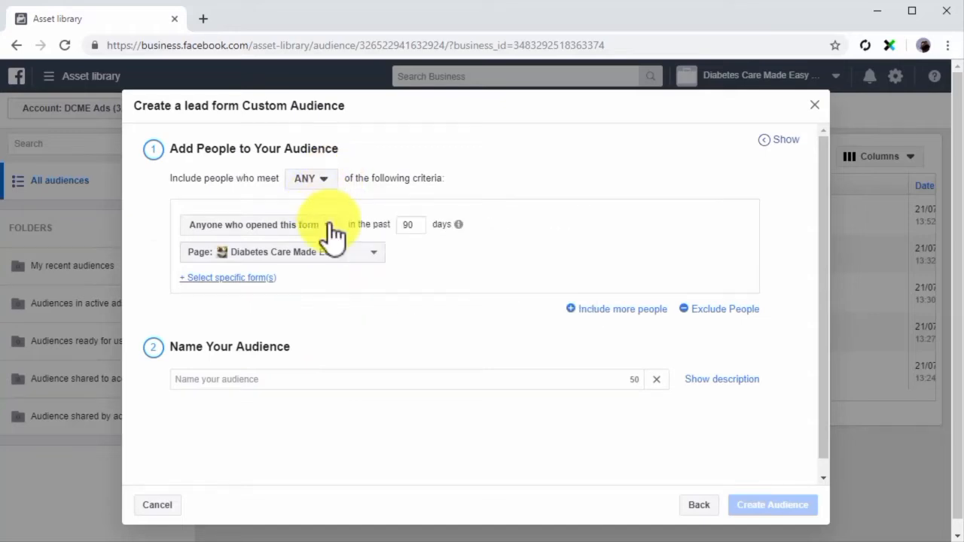
left_click(329, 226)
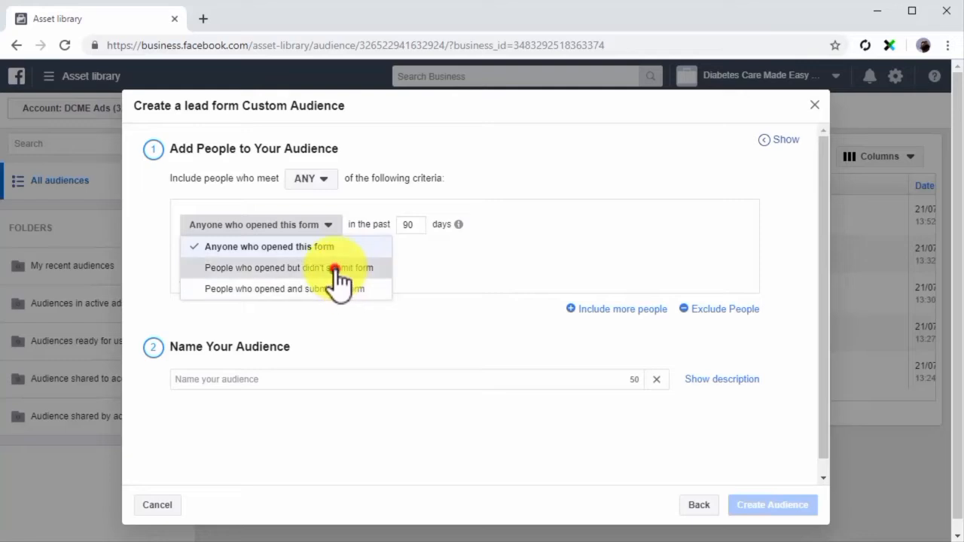
left_click(335, 267)
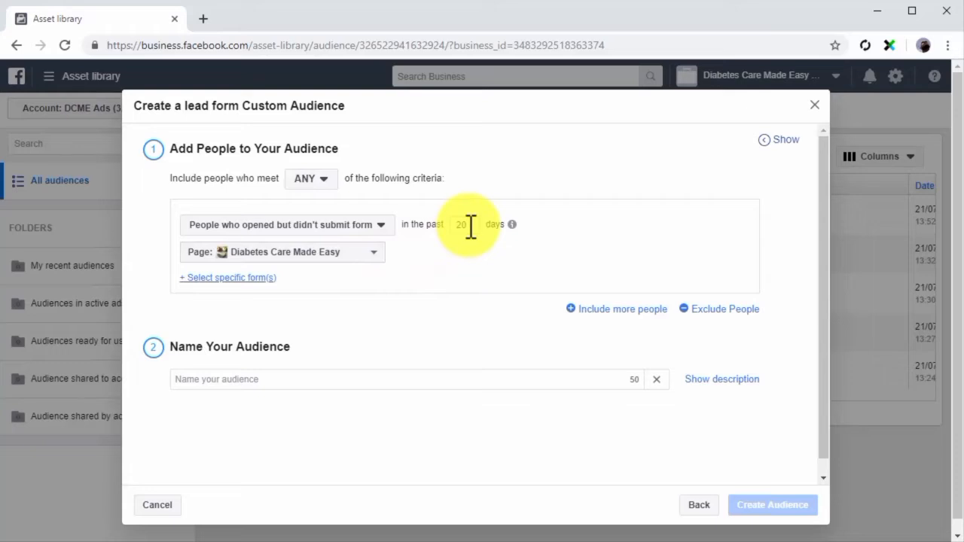
- Choose the Diabetes Care Made Easy page and select its lead form "Untitled form 21/07/2019" for the audience
left_click(374, 253)
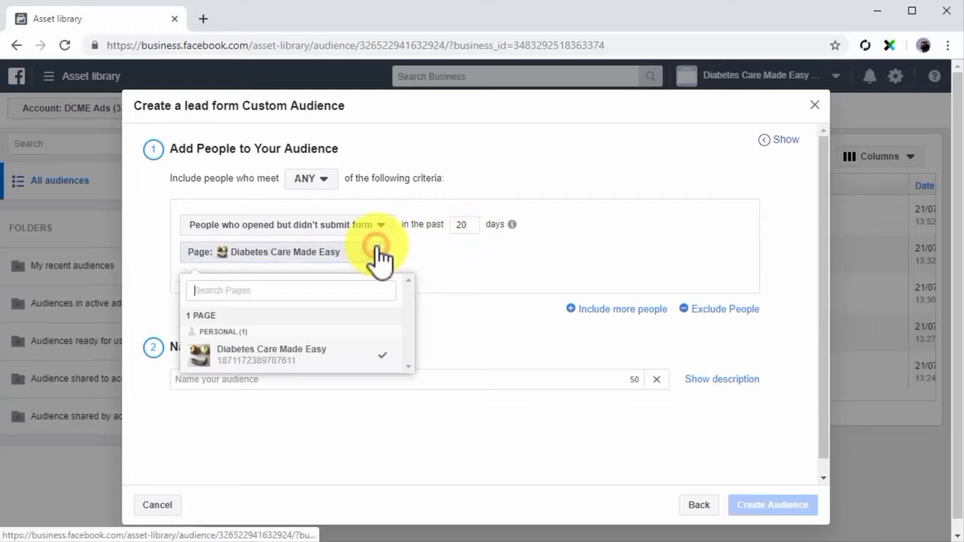
left_click(377, 357)
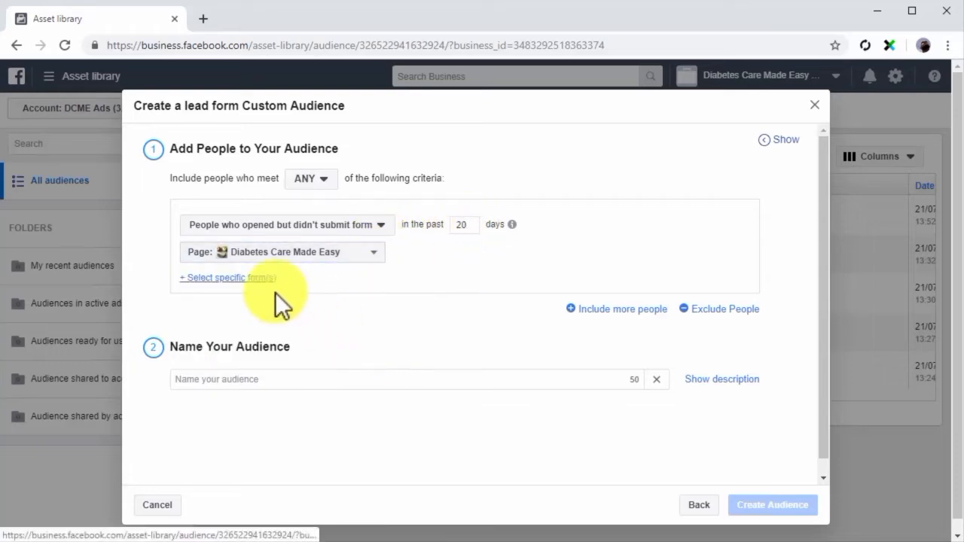
left_click(256, 279)
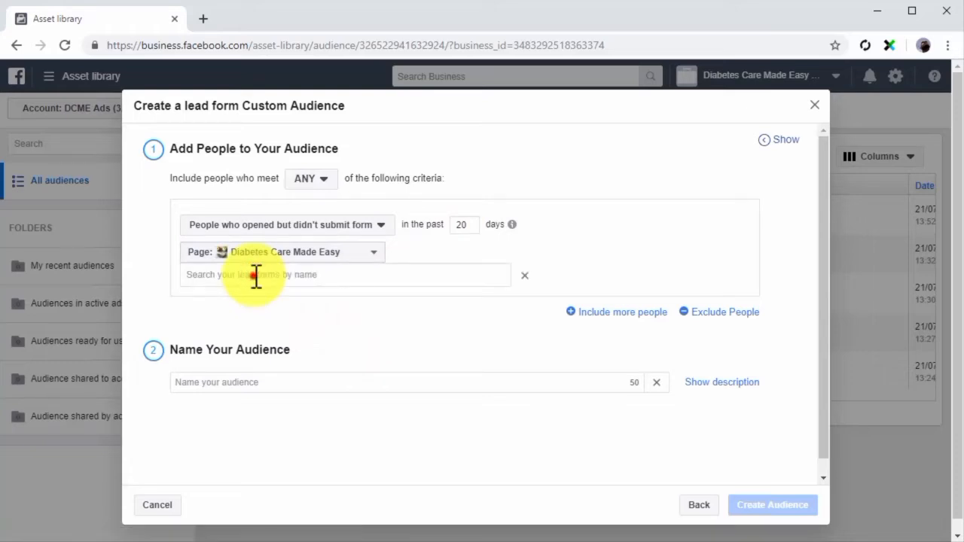
left_click(256, 277)
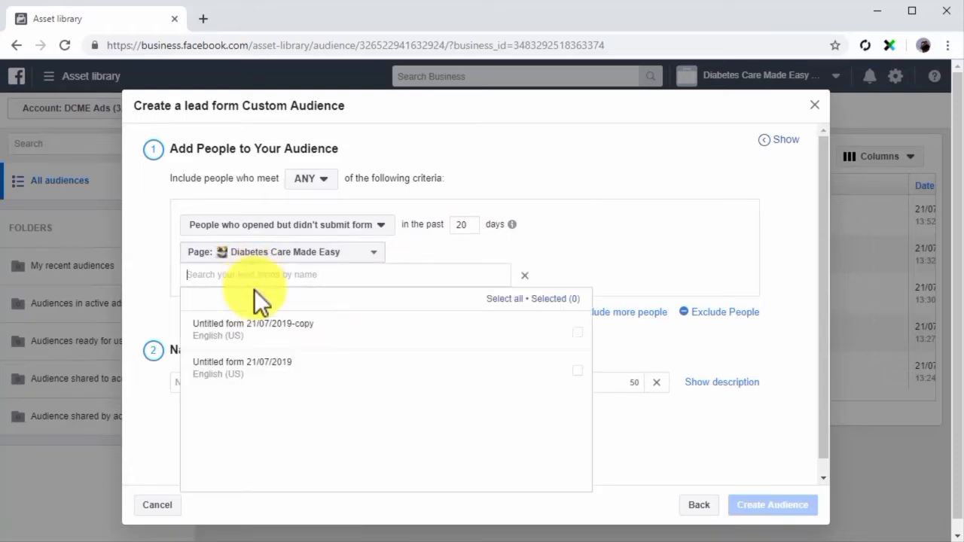
left_click(280, 375)
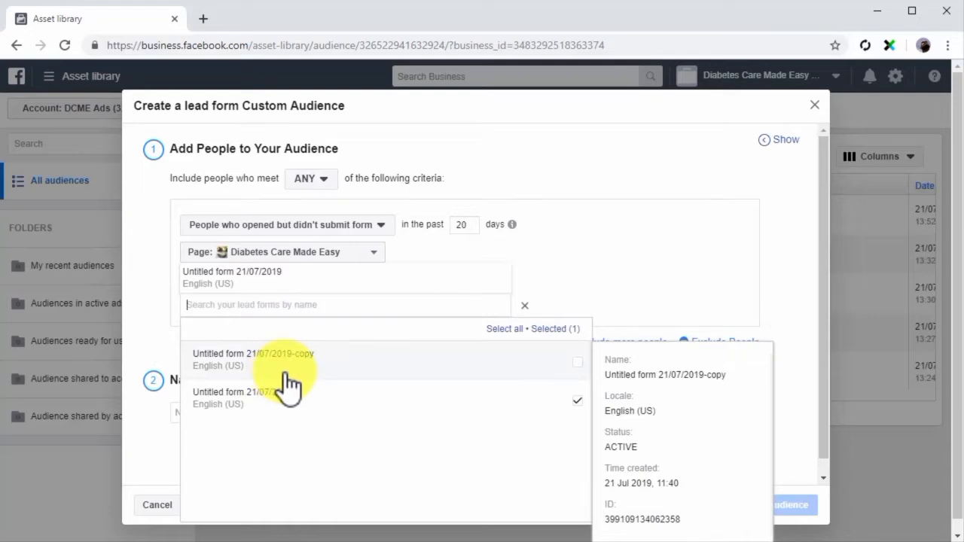
left_click(785, 375)
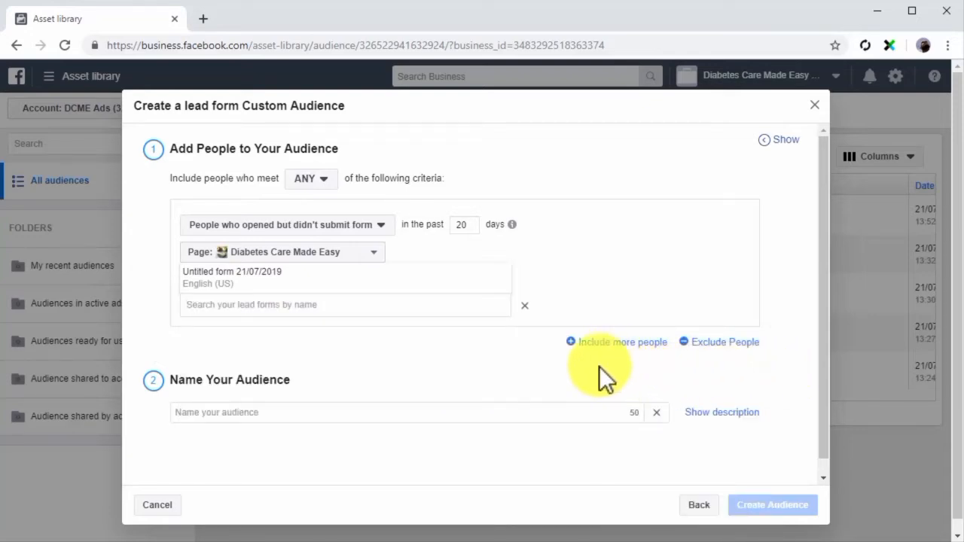
- Name the lead form audience "Custom Lead Form Audience" and create it
left_click(554, 406)
type("Custom Lead Form Audience")
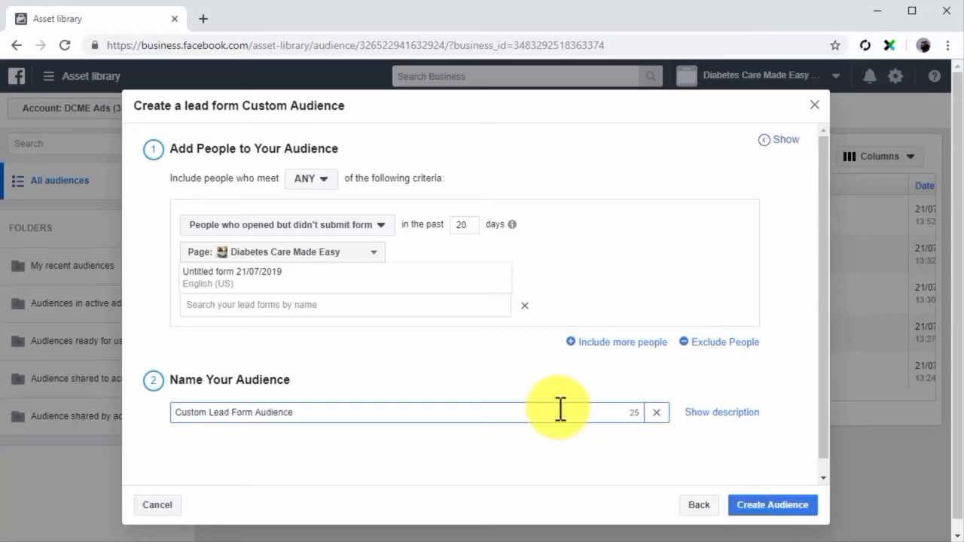
left_click(771, 504)
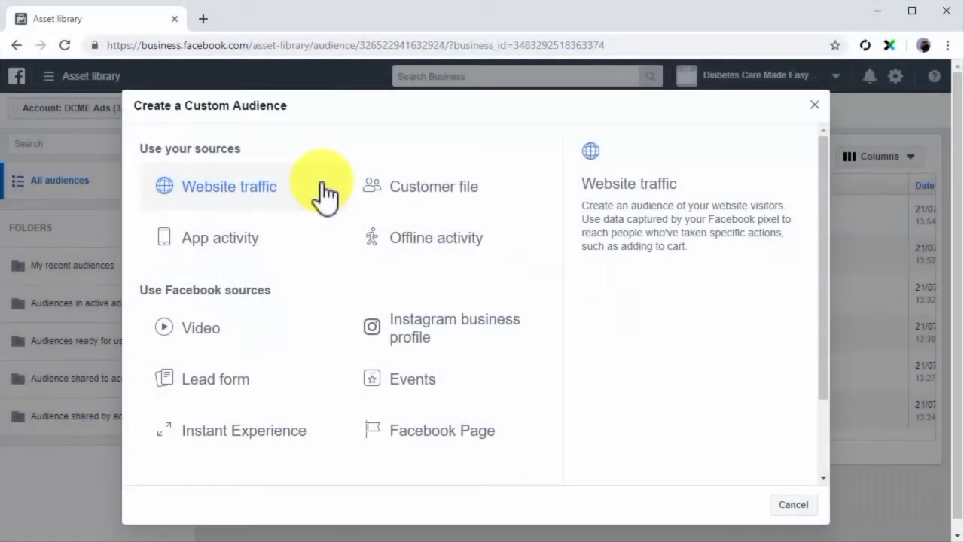
- Start an Instant Experience Custom Audience matching any criteria, including people who clicked any links in this Instant Experience in the past 20 days
left_click(297, 423)
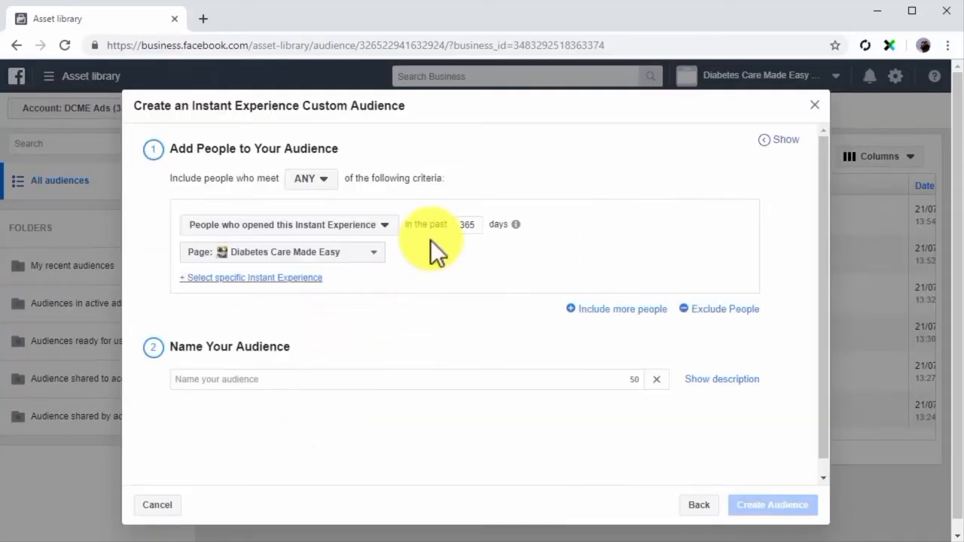
left_click(335, 178)
left_click(325, 202)
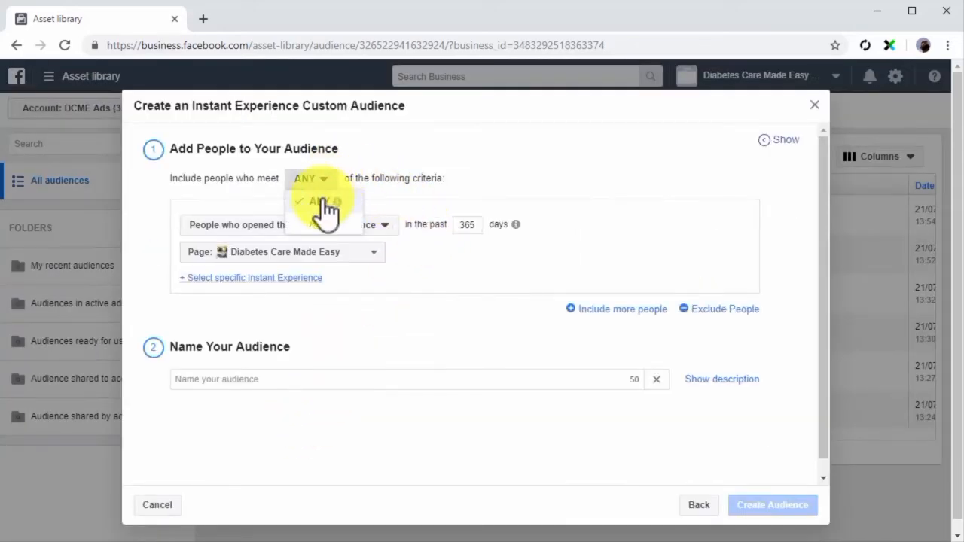
left_click(327, 220)
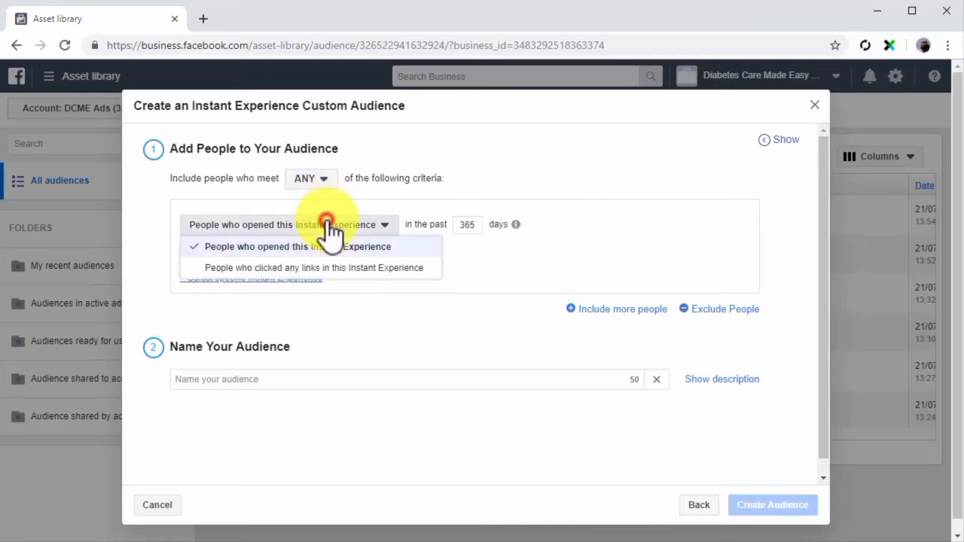
left_click(402, 268)
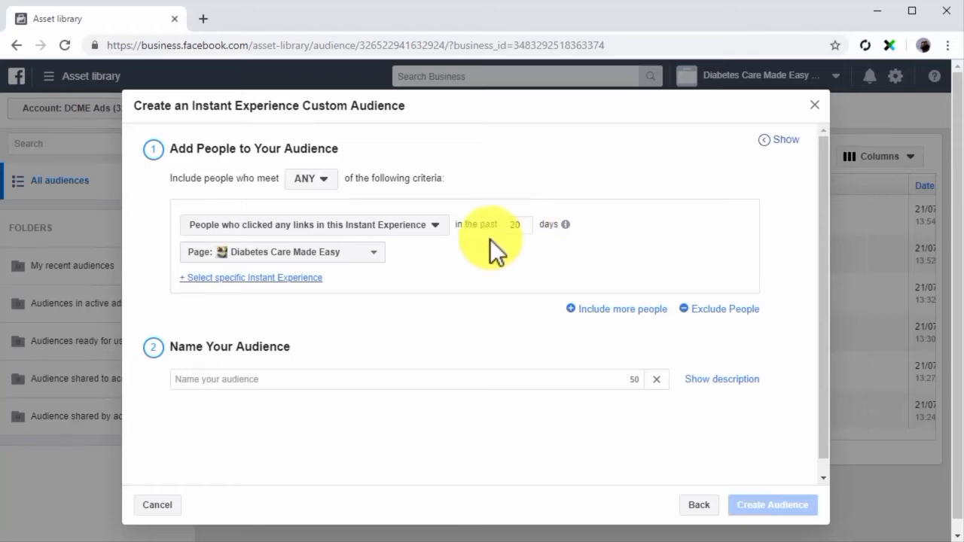
- Choose the Diabetes Care Made Easy page and select its first "Untitled Instant Experience" for the audience
left_click(361, 254)
left_click(315, 359)
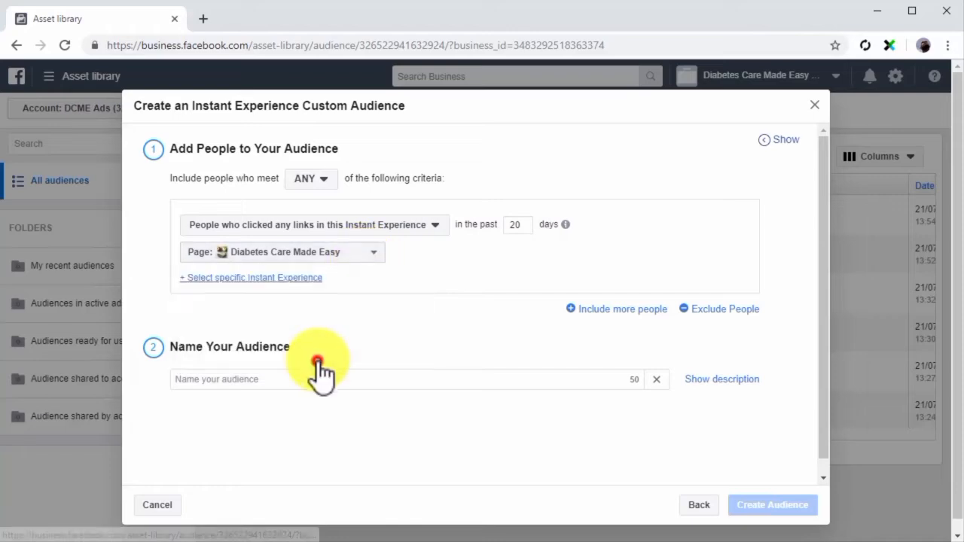
left_click(280, 279)
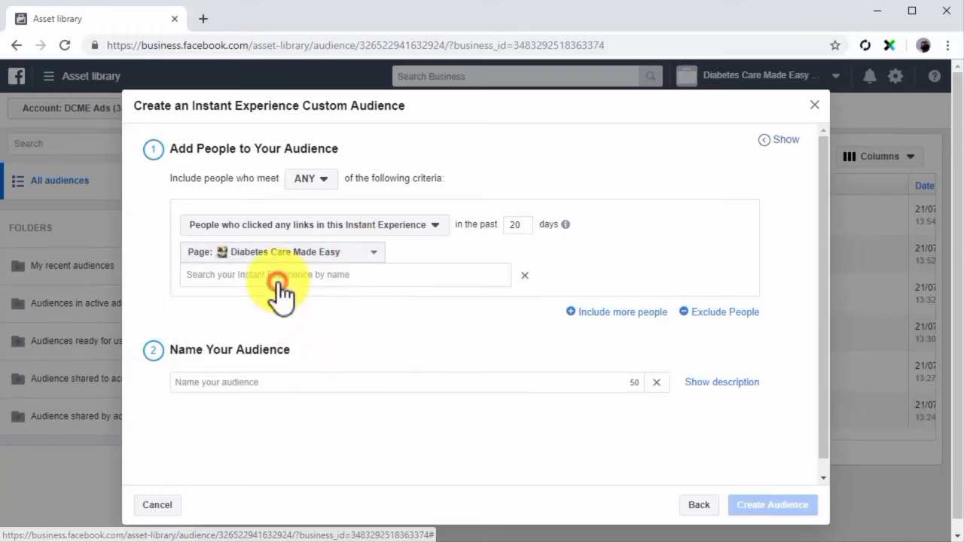
left_click(284, 275)
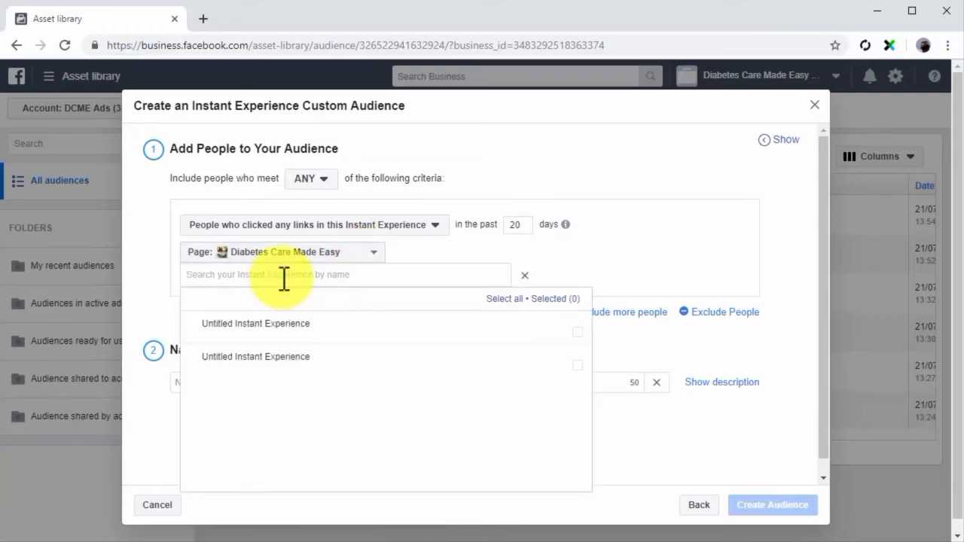
left_click(296, 337)
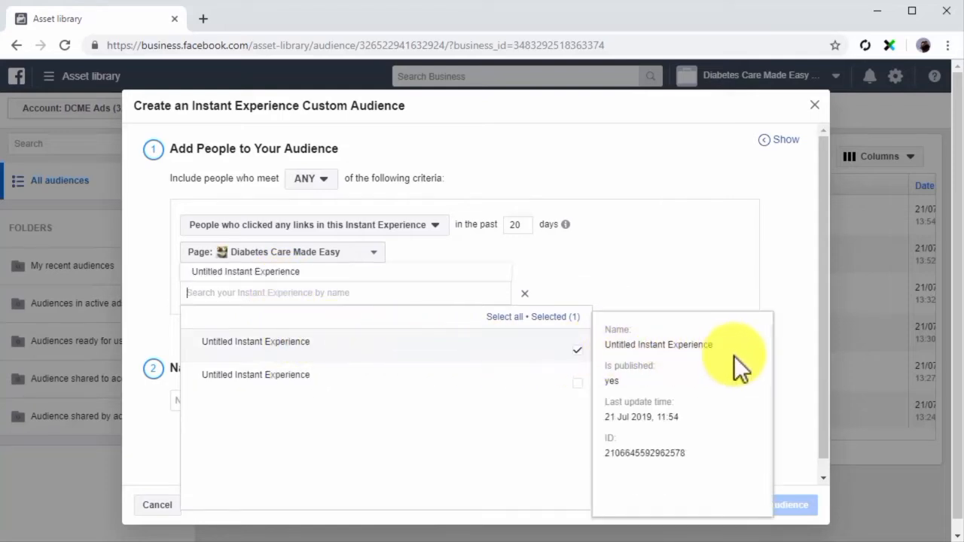
left_click(790, 355)
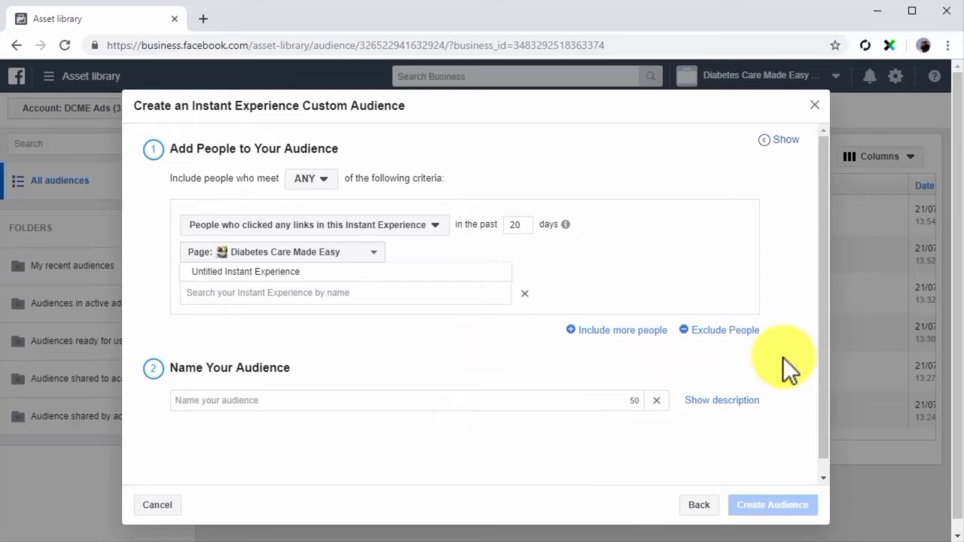
- Name the Instant Experience audience "Custom Instant Experience Audience" and create it
left_click(543, 400)
type("Custom Instant Experience Audience")
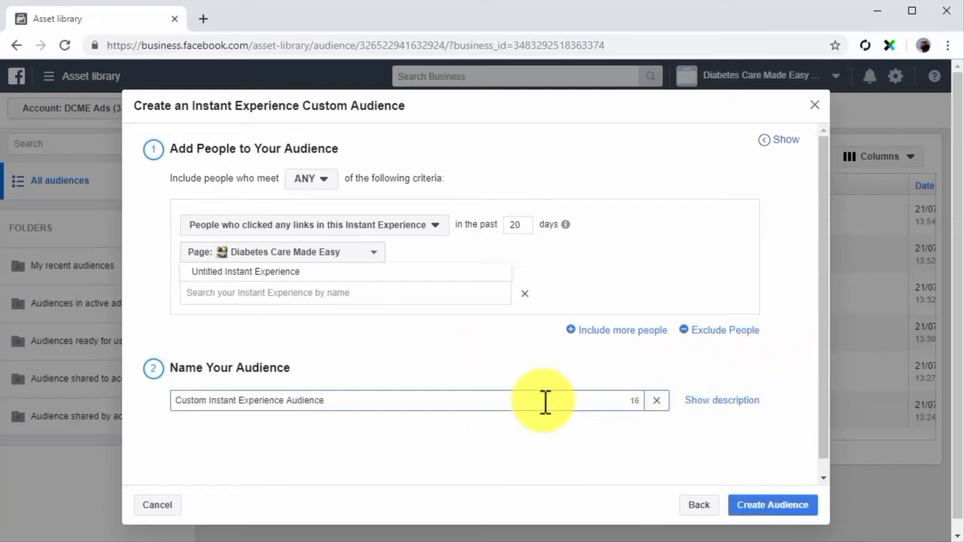
left_click(764, 504)
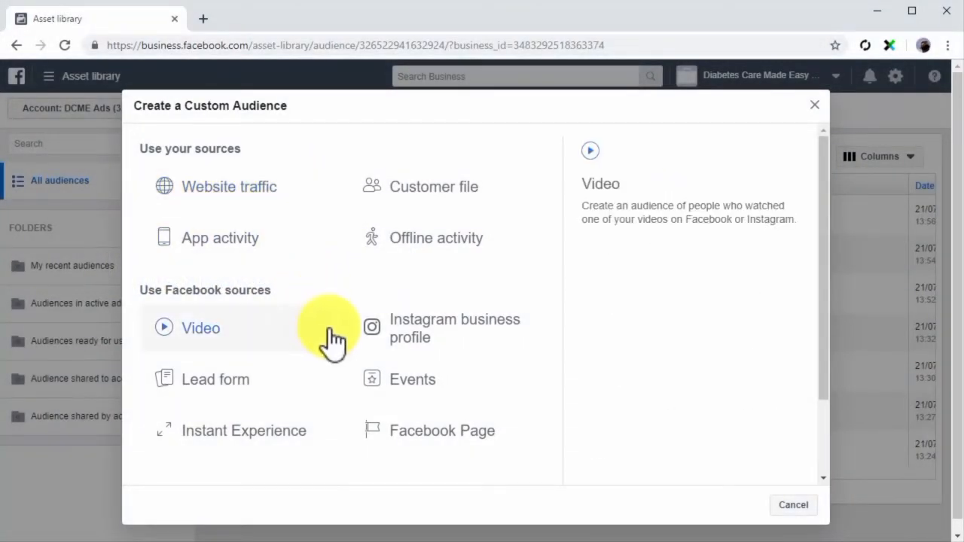
- Start an Instagram business profile Custom Audience that matches any criteria and uses the connected Instagram account
left_click(481, 336)
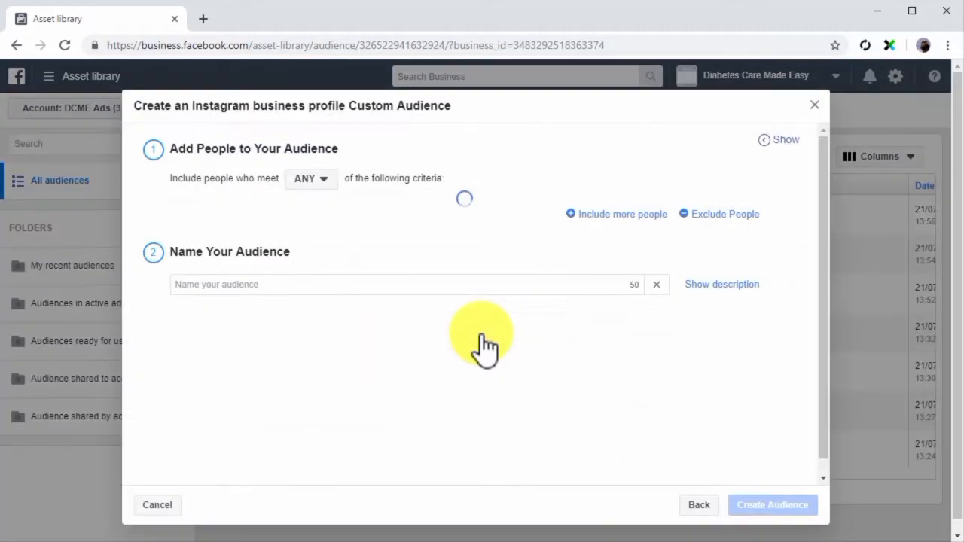
left_click(330, 179)
left_click(317, 201)
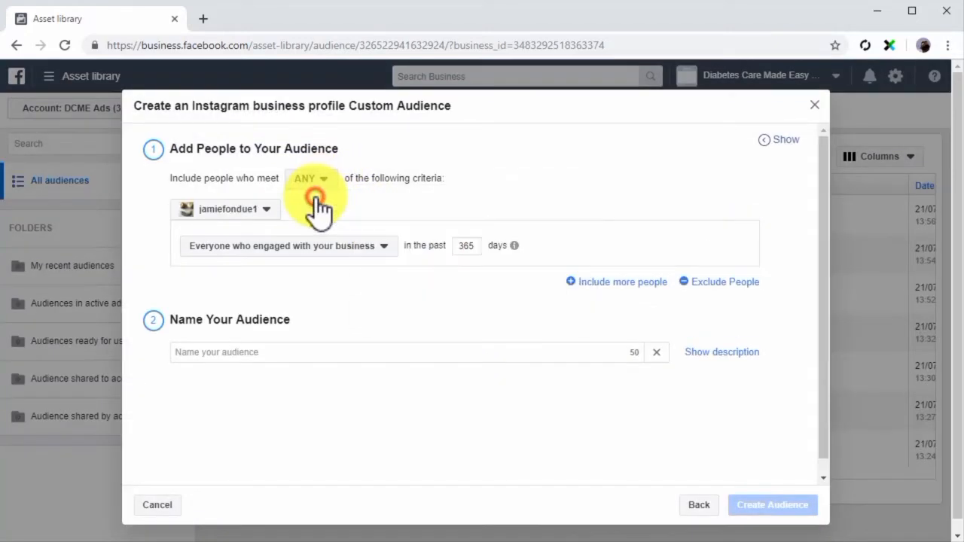
left_click(273, 211)
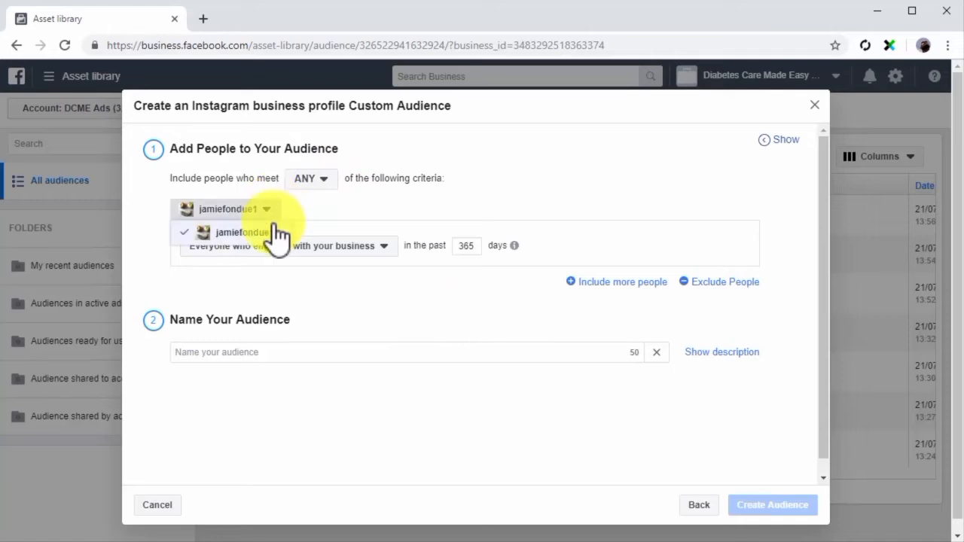
left_click(274, 232)
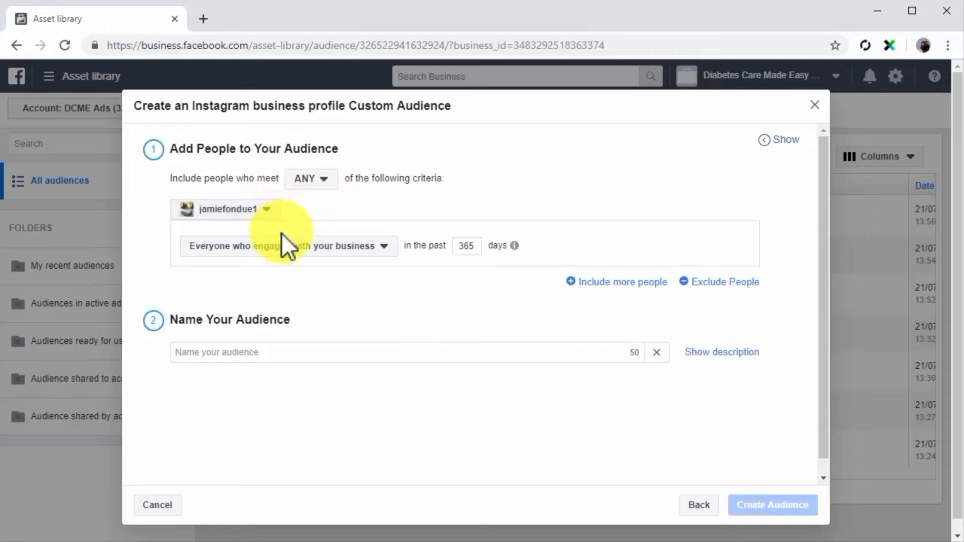
- Include people who engaged with any post or ad on the Instagram profile in the past 10 days
left_click(381, 250)
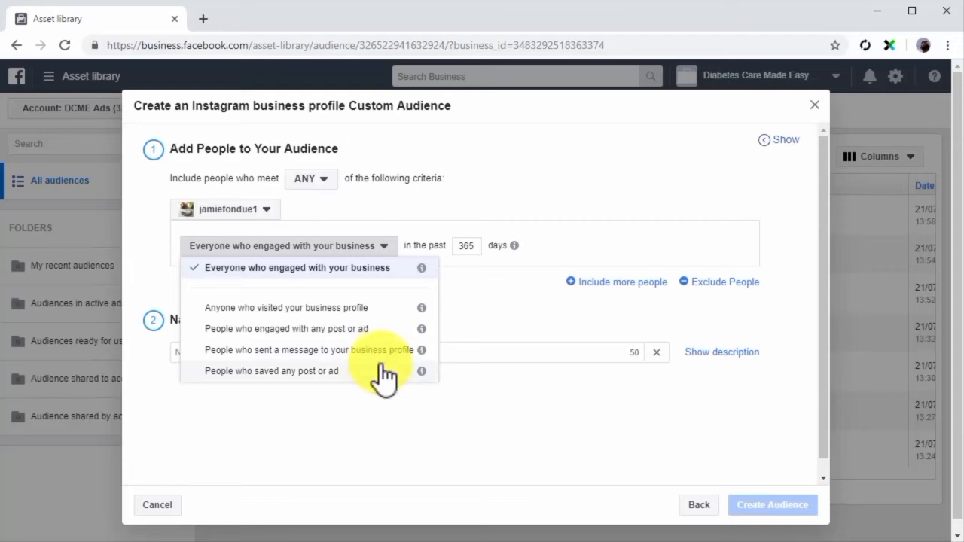
left_click(380, 329)
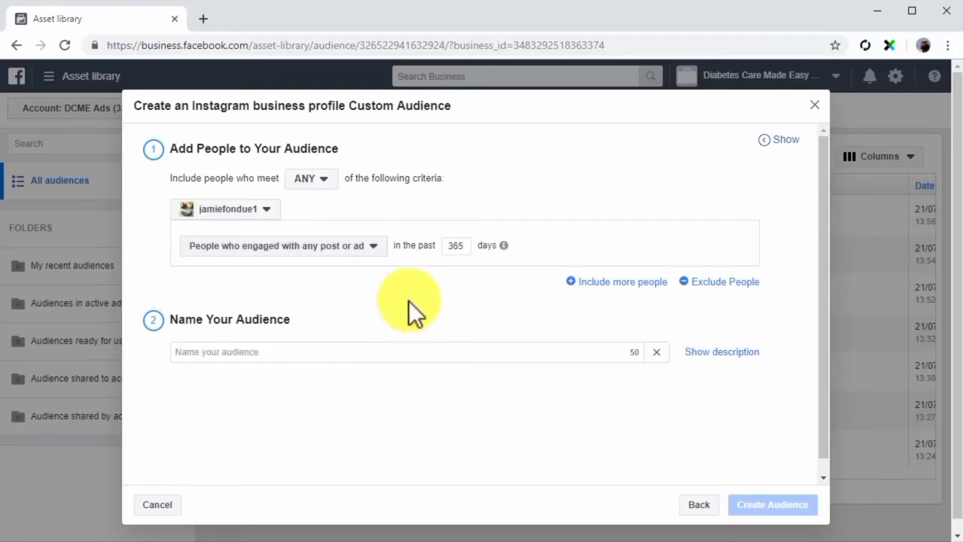
double_click(465, 247)
type("10")
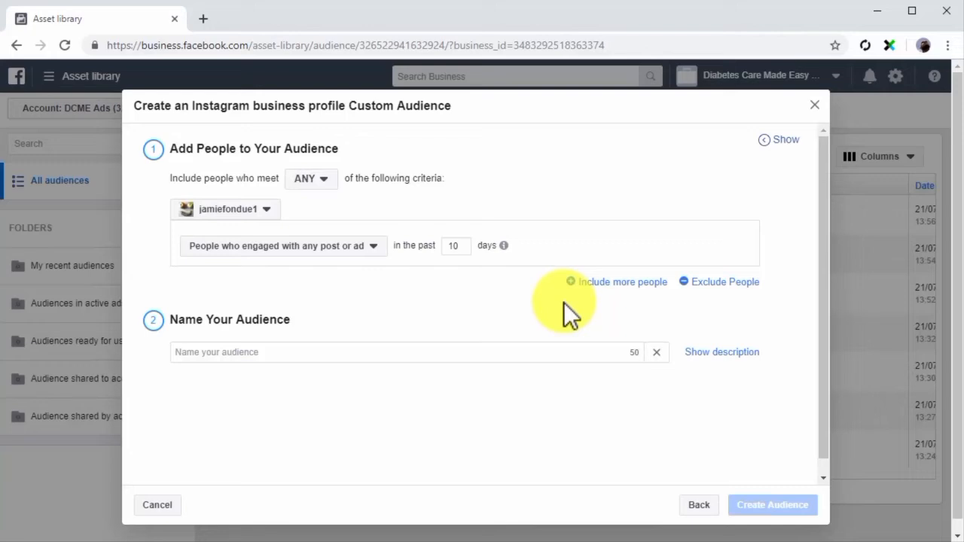
- Name the Instagram audience "Custom Instagram Profile Audience" and create it
left_click(495, 352)
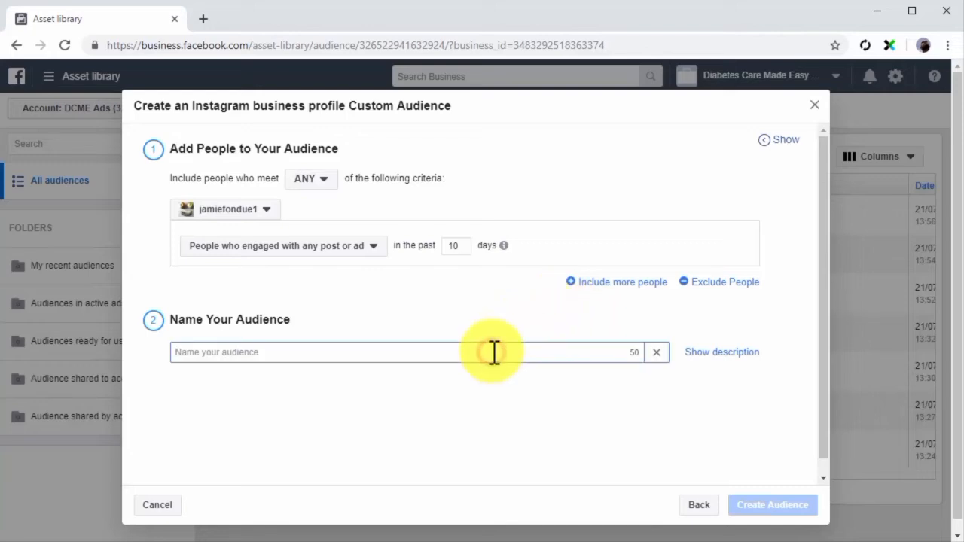
type("Custom Instagram Profile Audience")
left_click(756, 507)
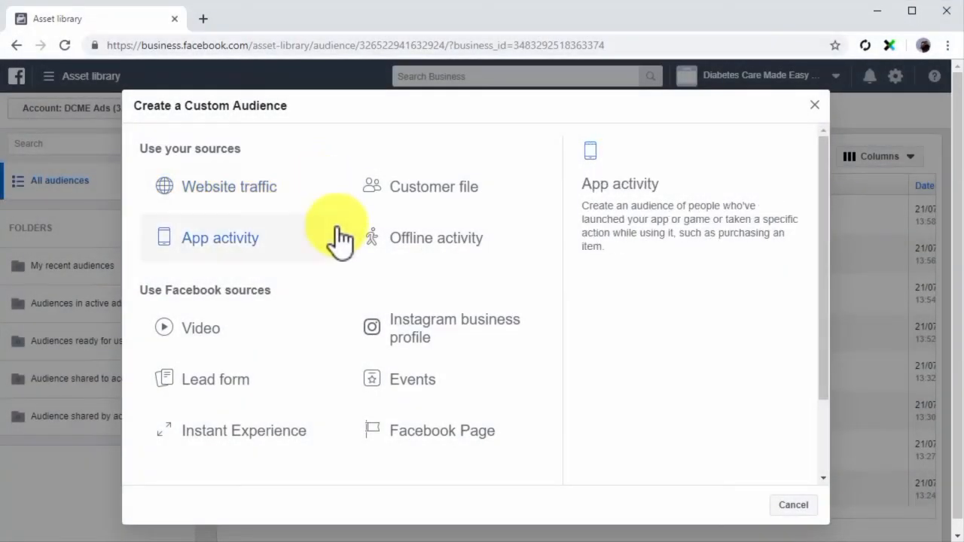
- Start an event Custom Audience matching any criteria, including people who have visited the event page
left_click(404, 390)
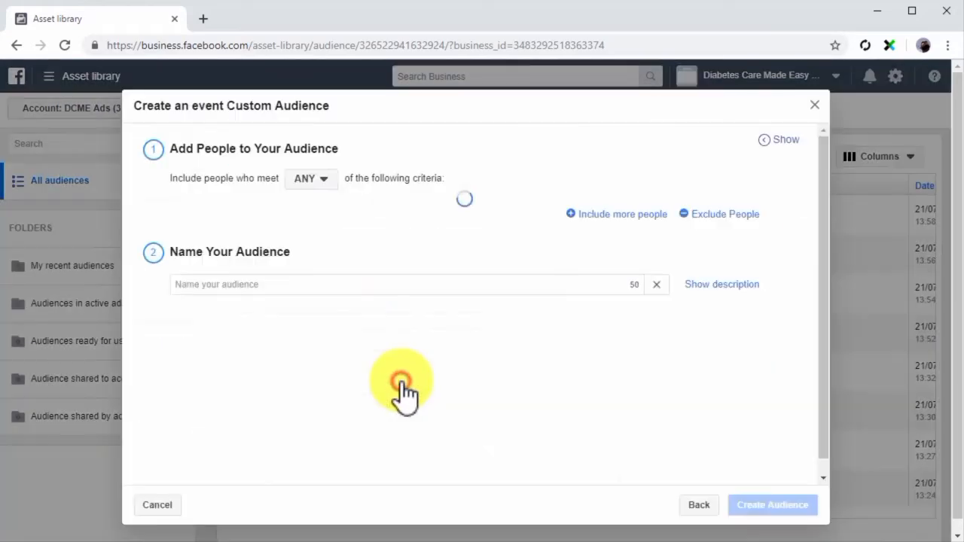
left_click(320, 181)
left_click(321, 201)
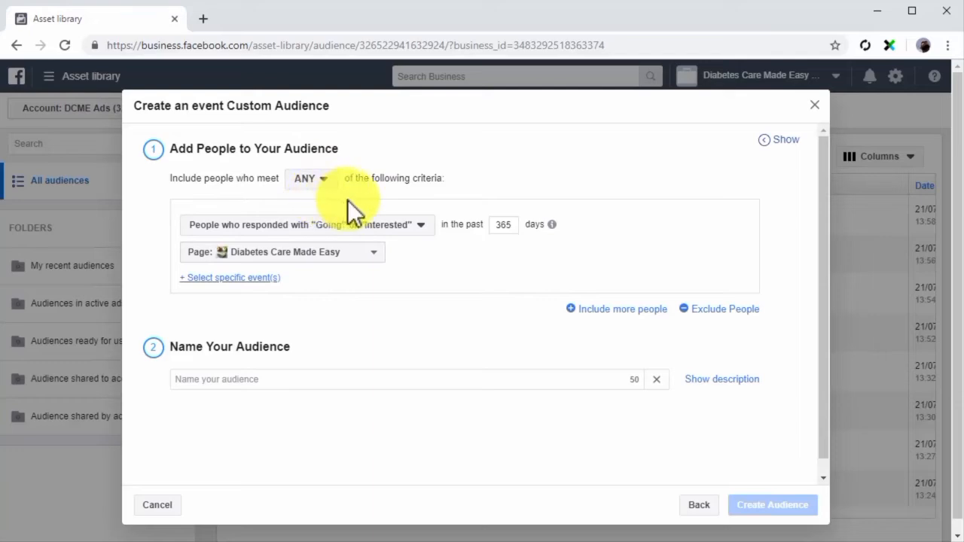
left_click(420, 227)
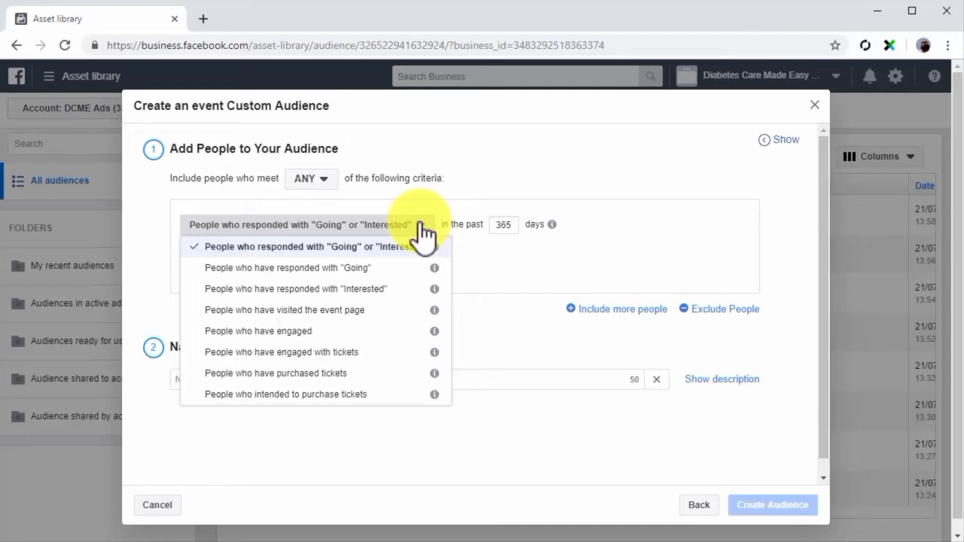
left_click(396, 309)
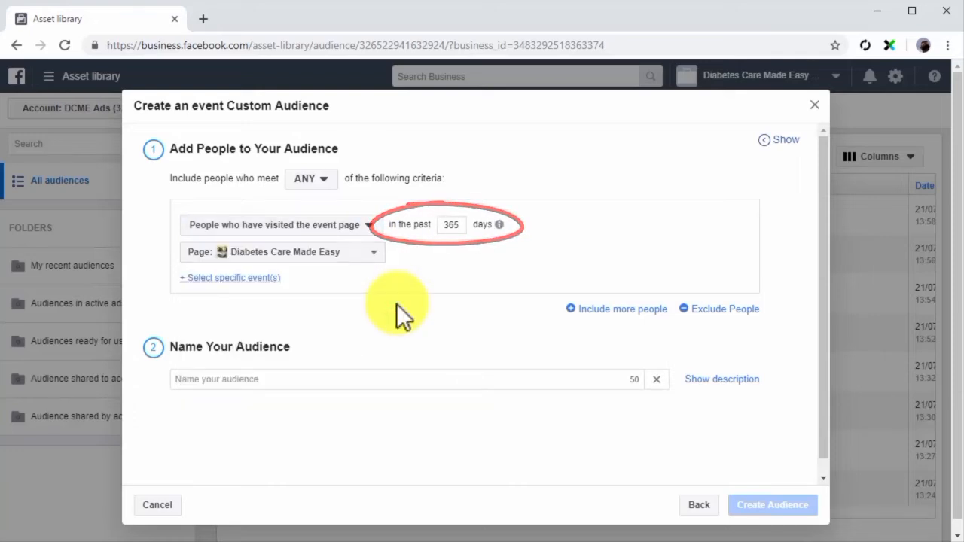
- Choose the Diabetes Care Made Easy page and the specific event "Healthy World Taste Summit 2019" for the event audience
left_click(339, 253)
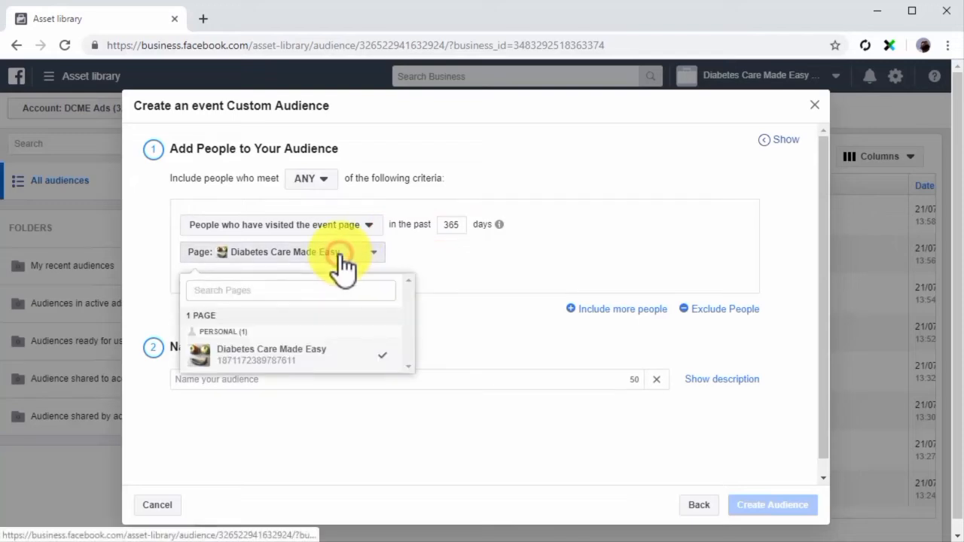
left_click(288, 361)
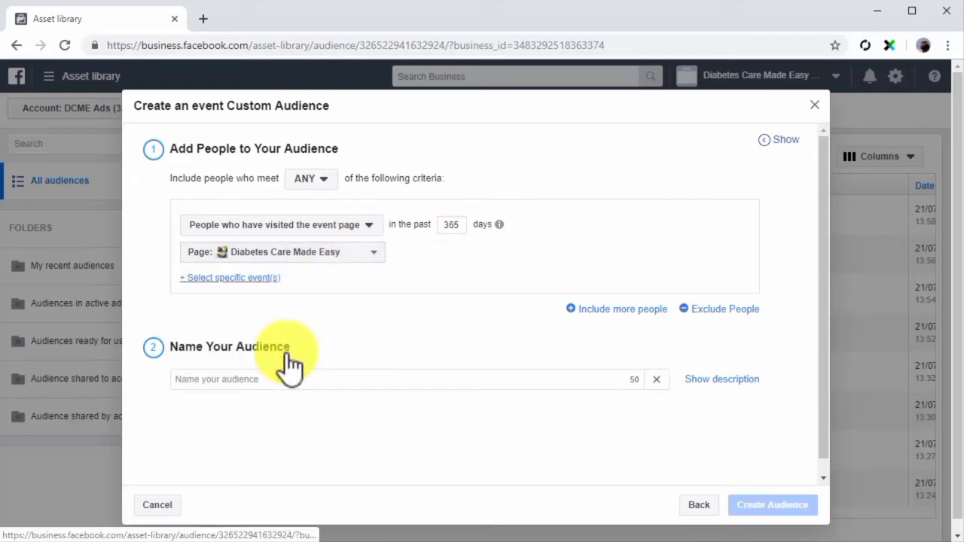
left_click(253, 277)
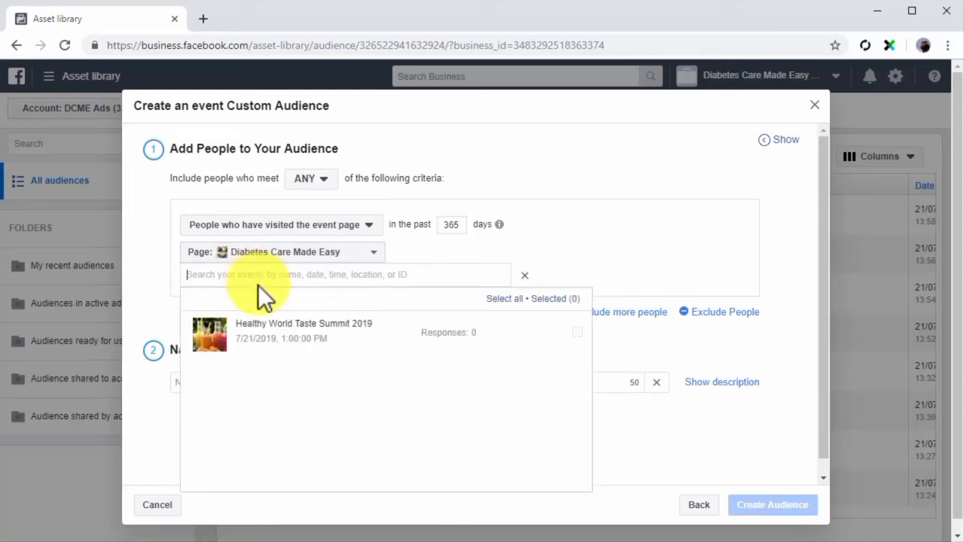
left_click(286, 338)
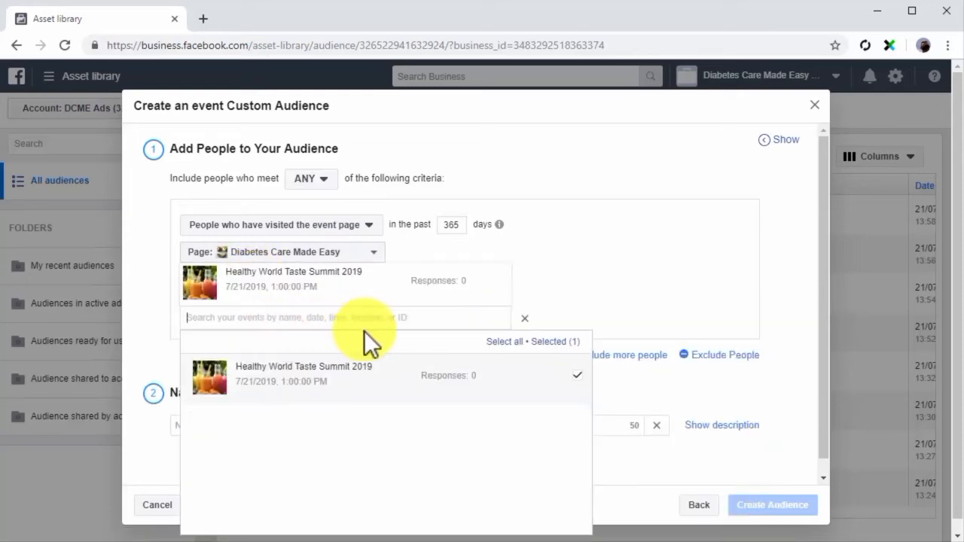
left_click(674, 372)
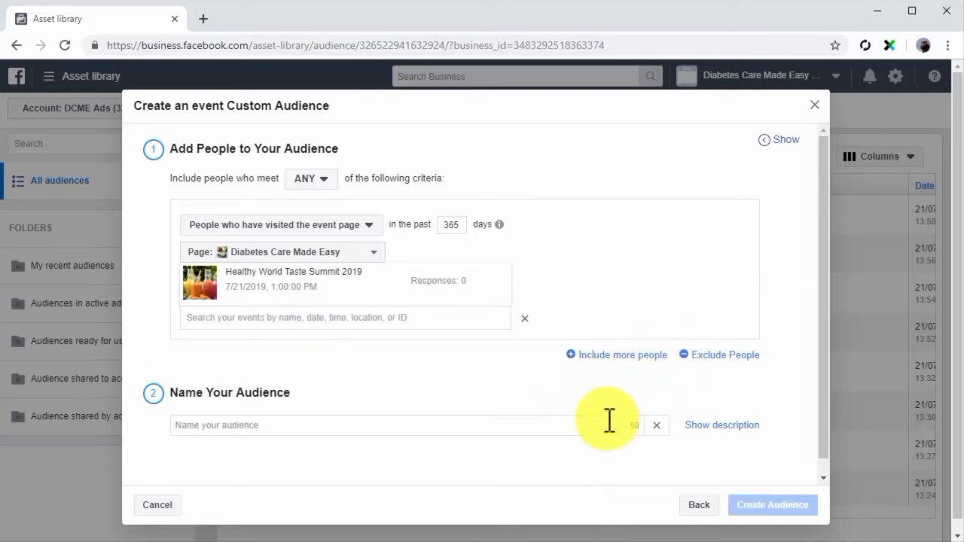
- Name the event audience "Custom Event Audience" and create it
left_click(586, 433)
type("Custom Event Audience")
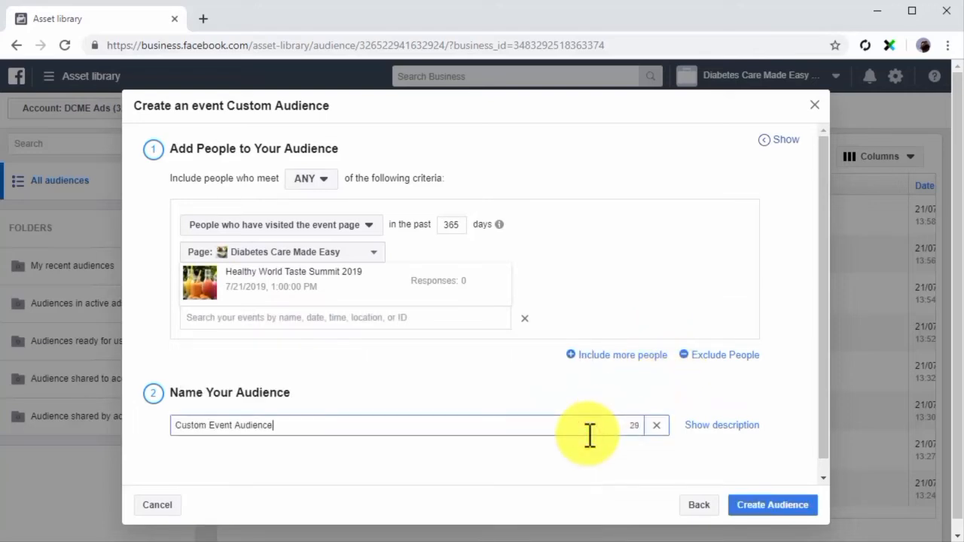
left_click(759, 505)
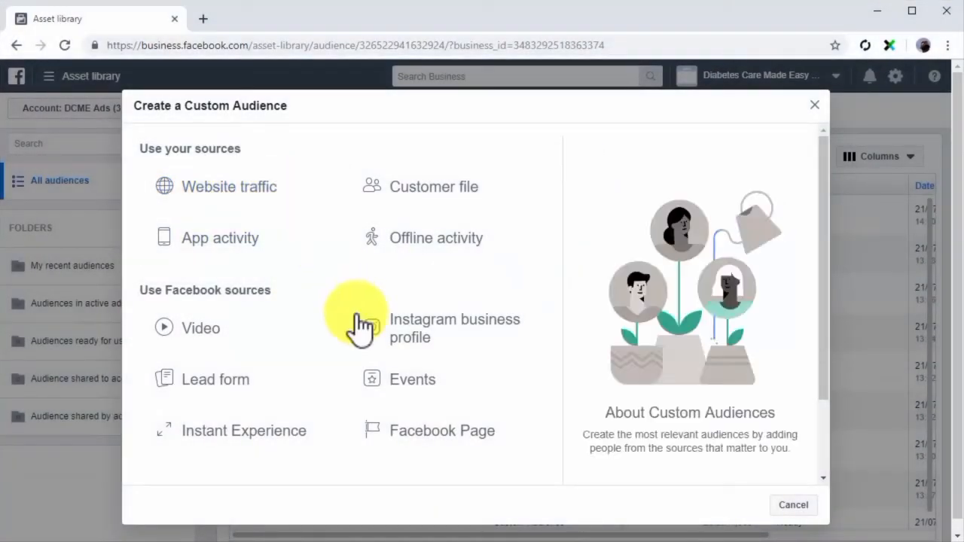
- Start a Facebook Page Custom Audience that matches any criteria and uses the Diabetes Care Made Easy page
left_click(422, 434)
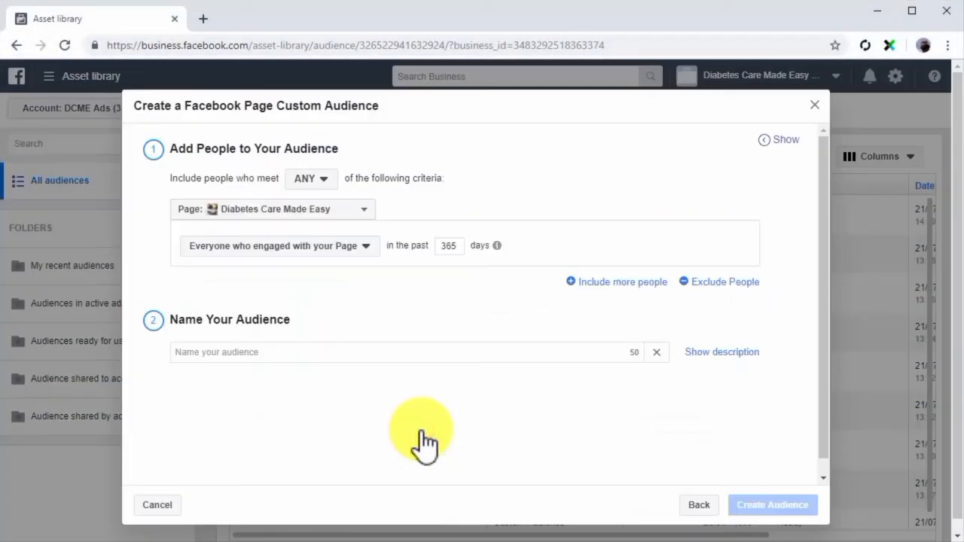
left_click(330, 178)
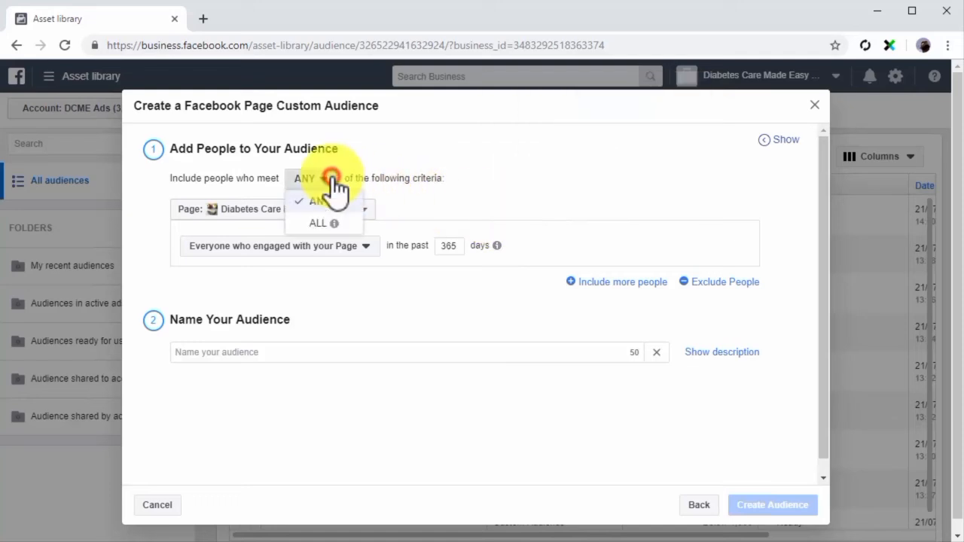
left_click(326, 199)
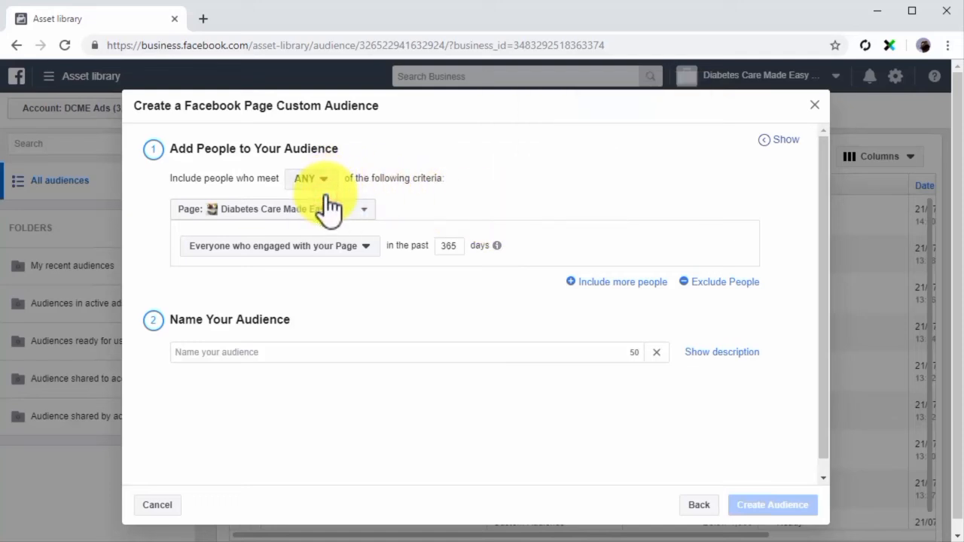
left_click(367, 210)
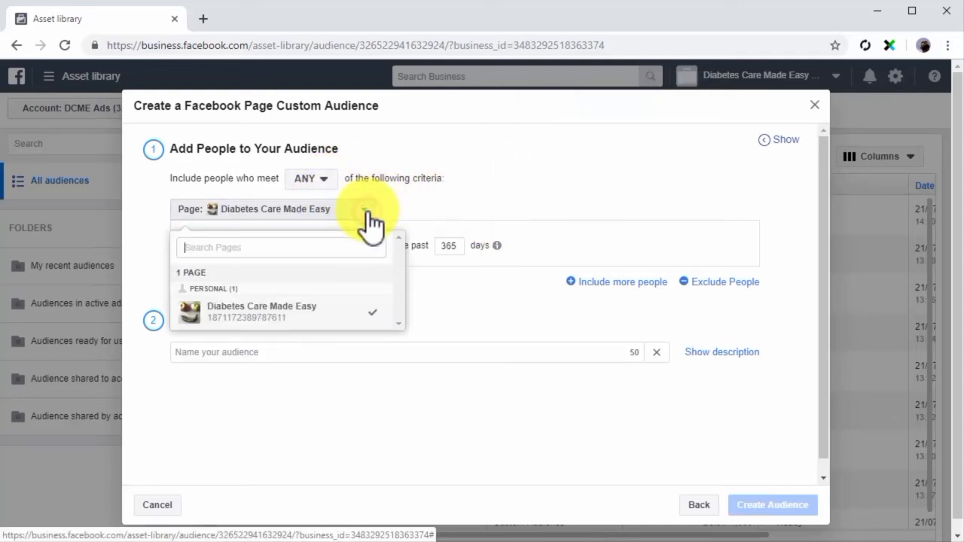
left_click(331, 309)
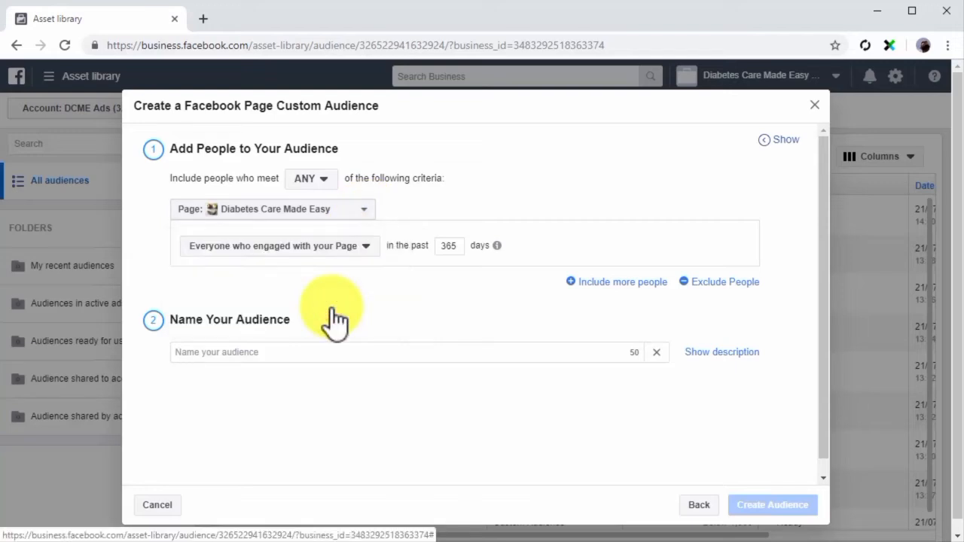
- Include anyone who visited the Page in the past 20 days
left_click(365, 246)
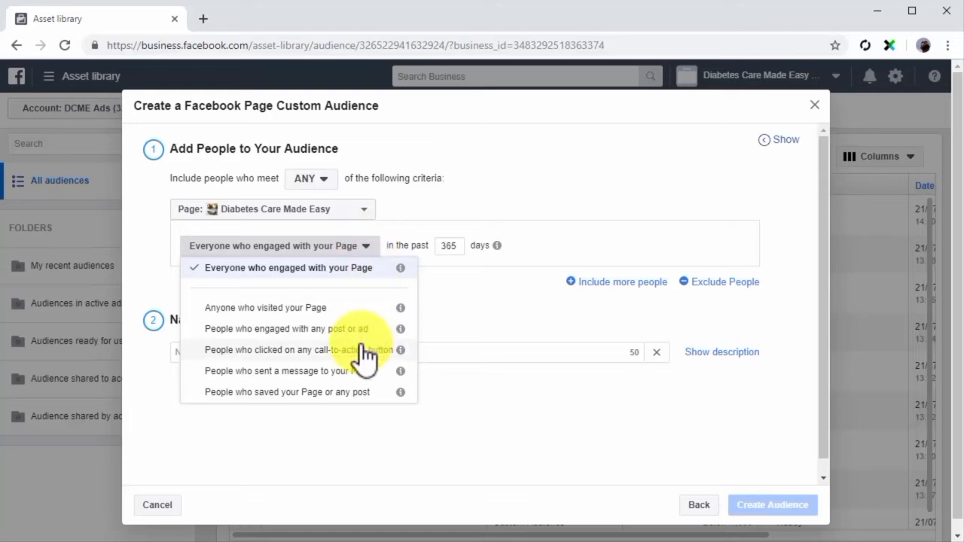
left_click(362, 308)
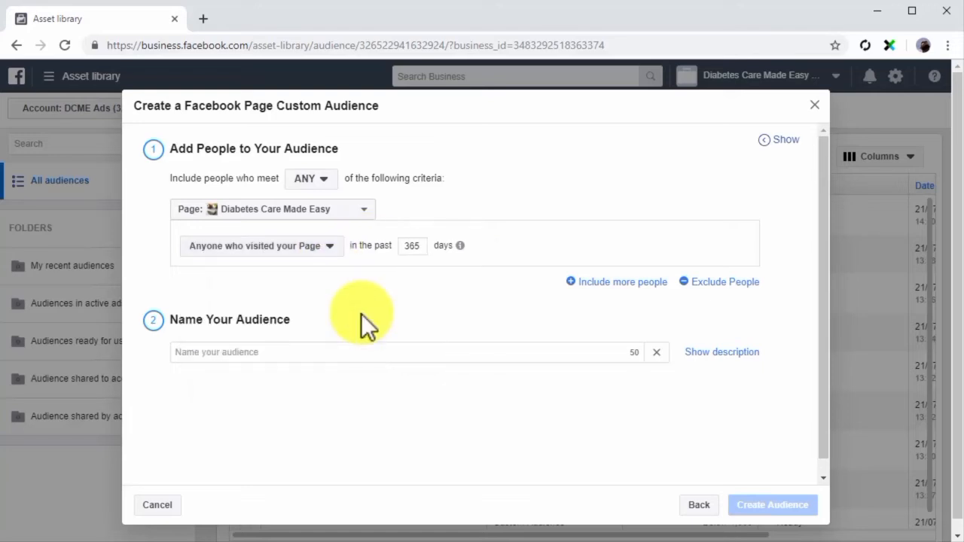
double_click(416, 245)
type("20")
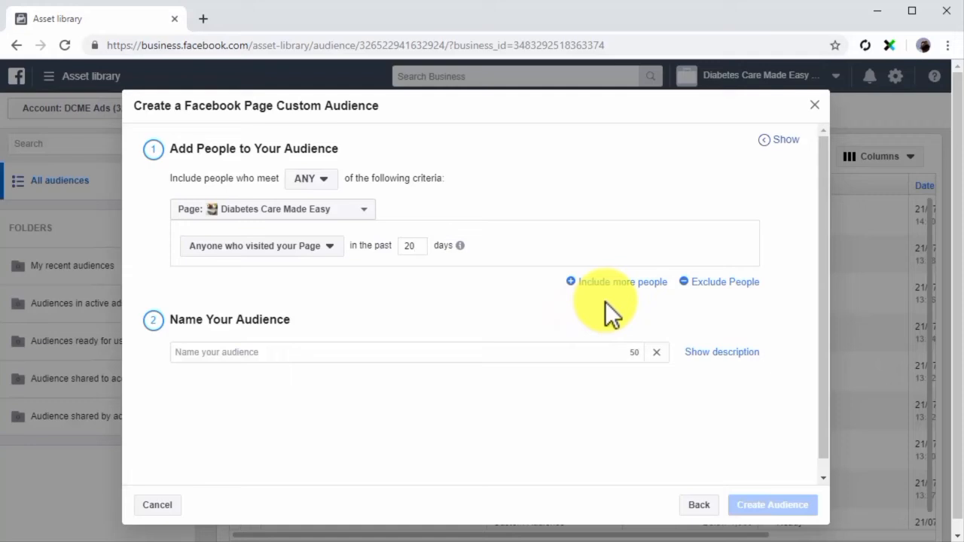
- Name the Facebook Page audience "Custom Page Audience" and create it
left_click(558, 348)
type("Custom Page Audience")
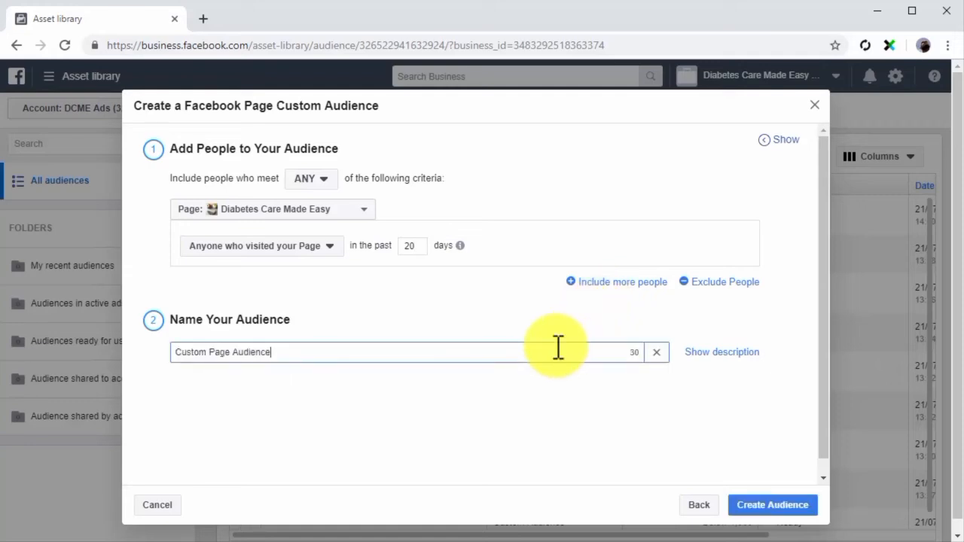
left_click(783, 509)
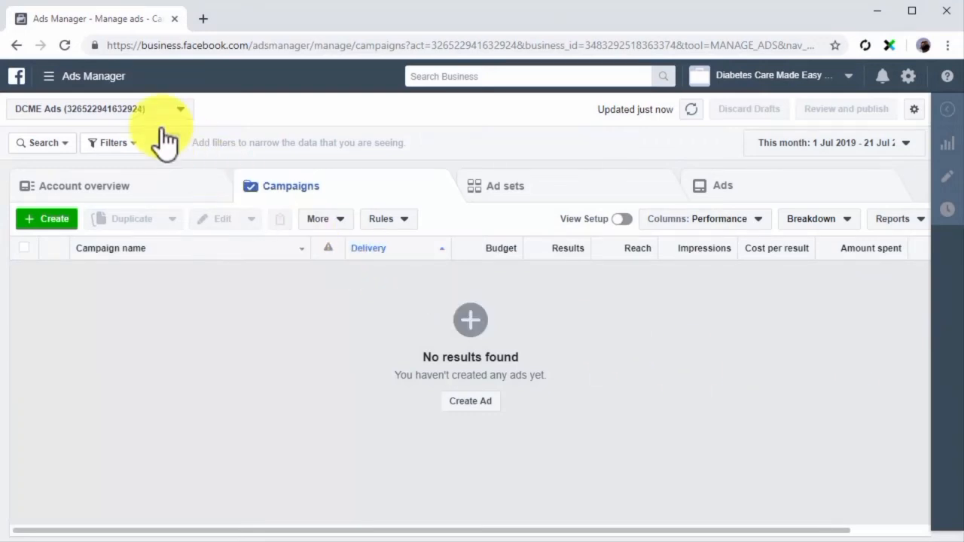
- Go from Ads Manager to the Audiences library and start a new Lookalike Audience
left_click(113, 81)
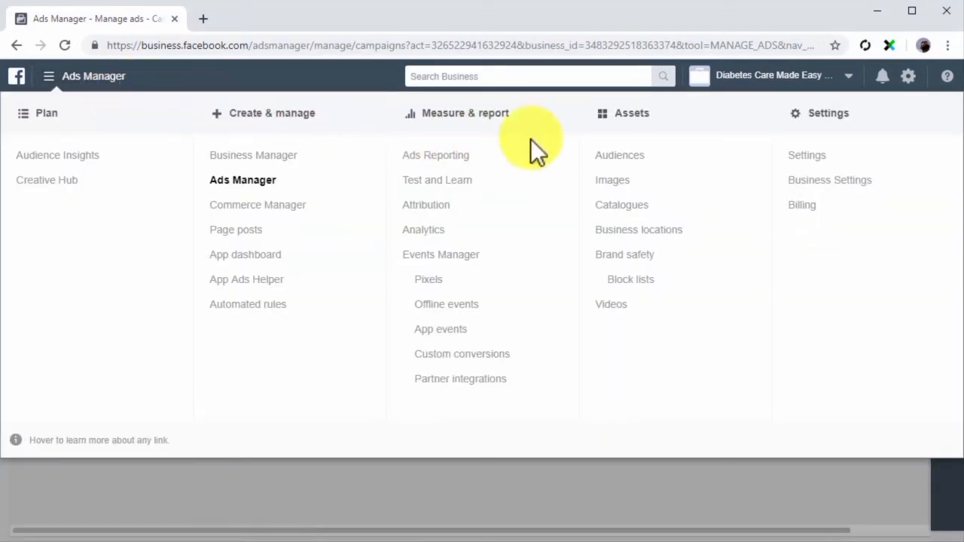
left_click(629, 156)
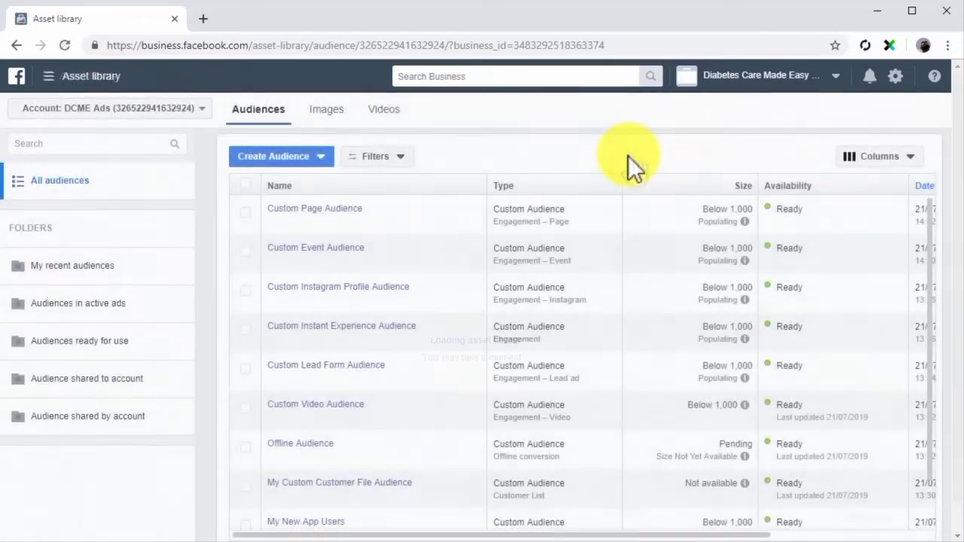
left_click(324, 155)
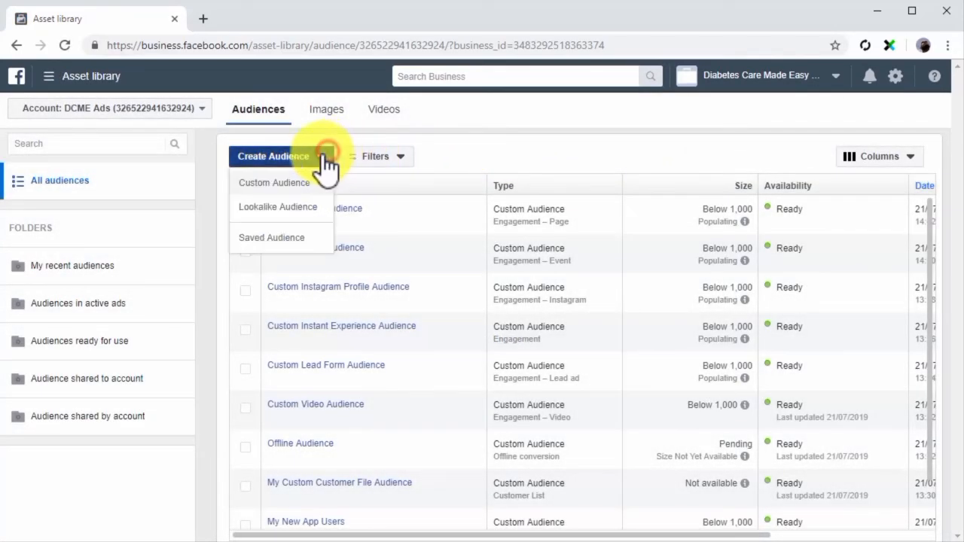
left_click(304, 206)
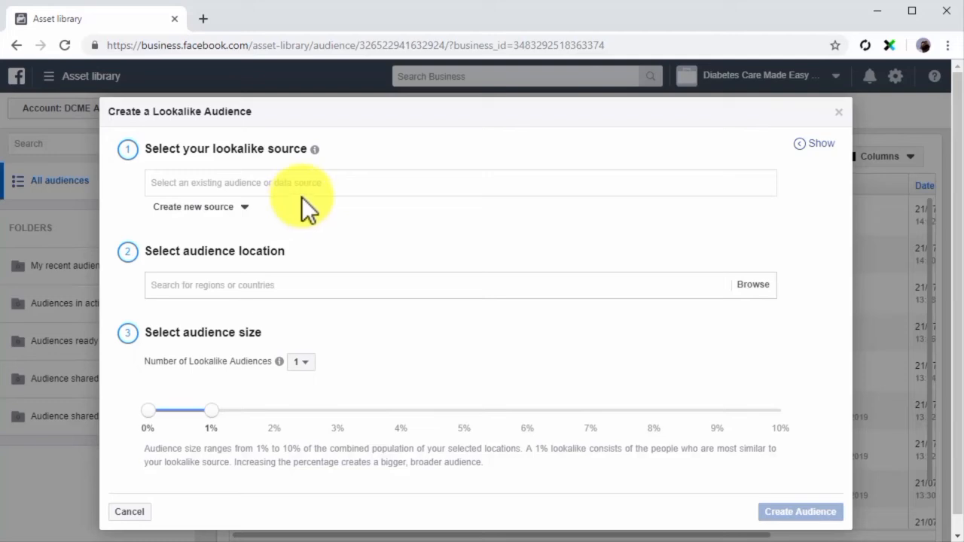
- Review the value-based sources, the other sources and the options for creating a new lookalike source
left_click(319, 189)
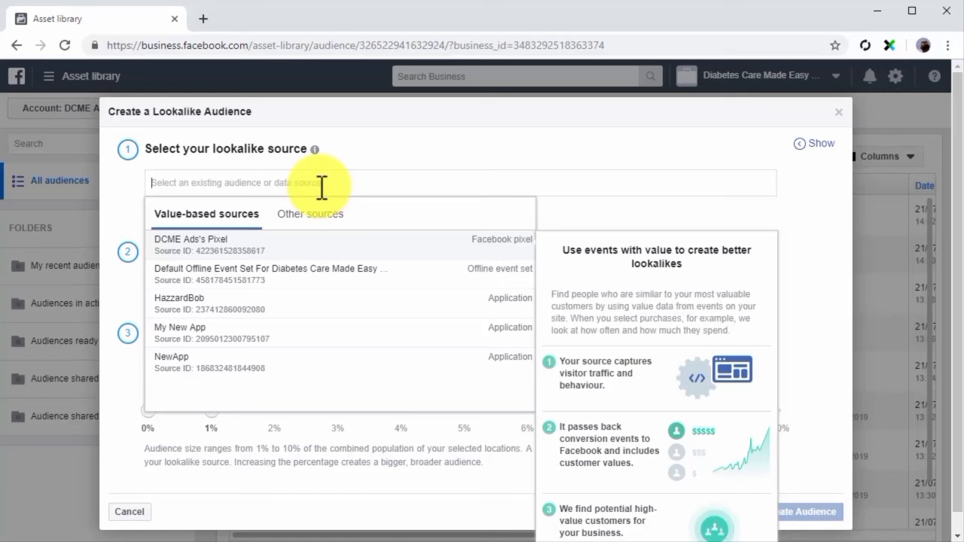
left_click(321, 218)
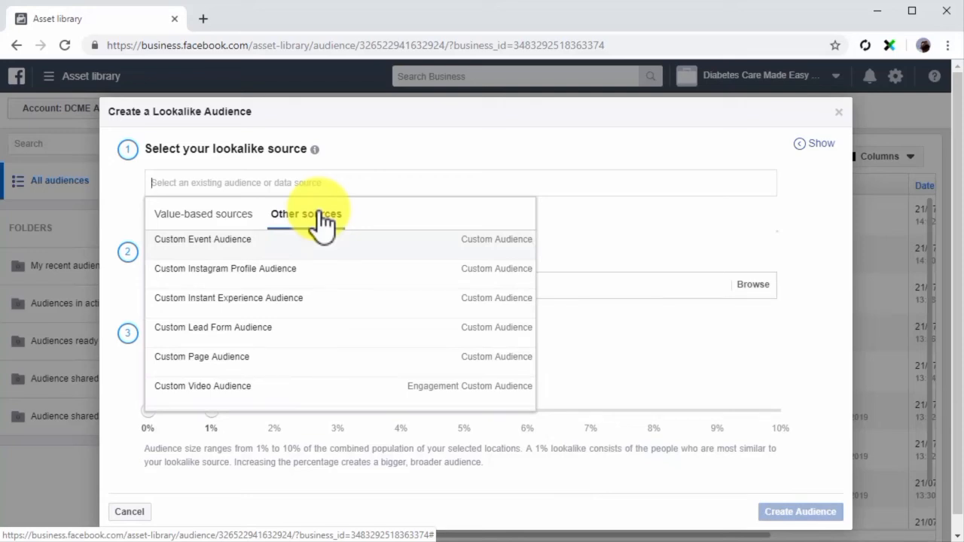
left_click(455, 189)
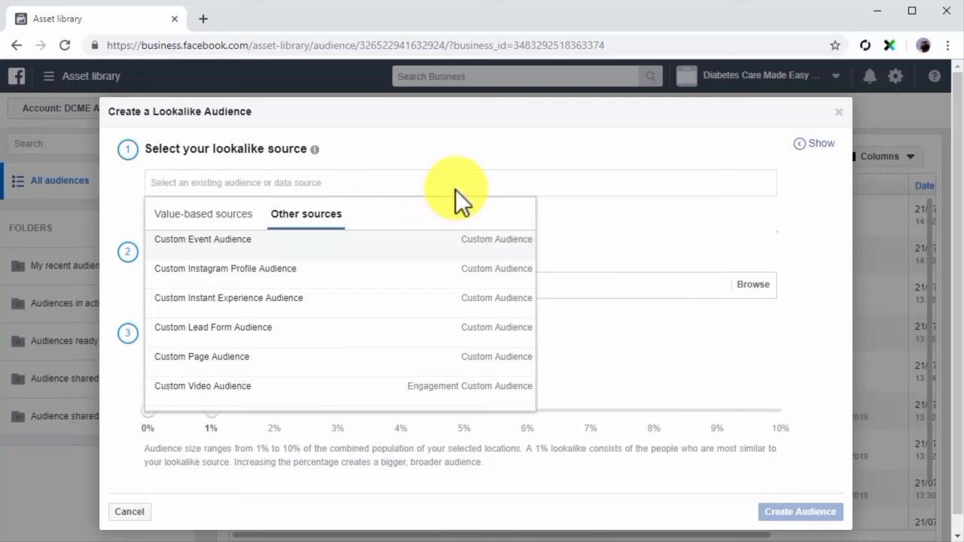
left_click(548, 217)
left_click(250, 216)
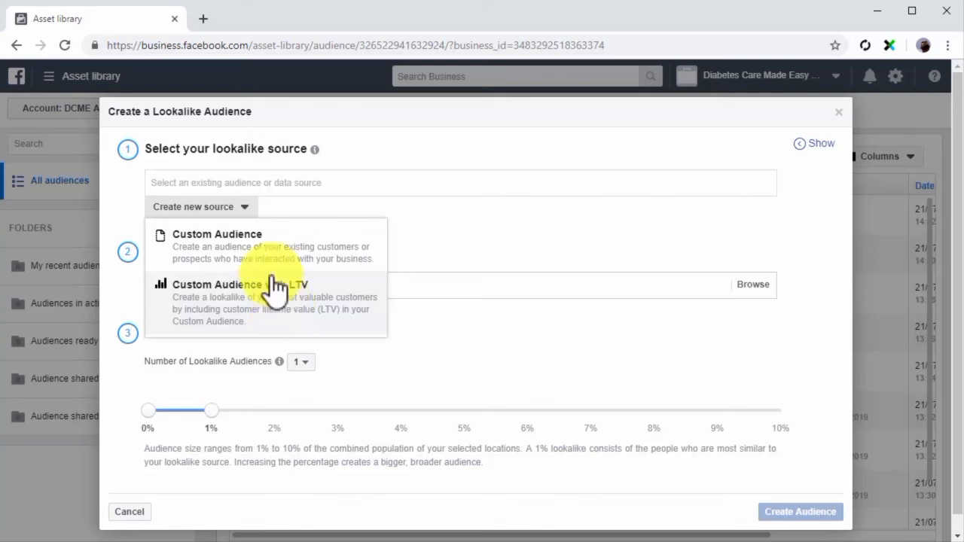
left_click(244, 209)
- Use Custom Page Audience as the lookalike source and set the audience location to United States
left_click(271, 181)
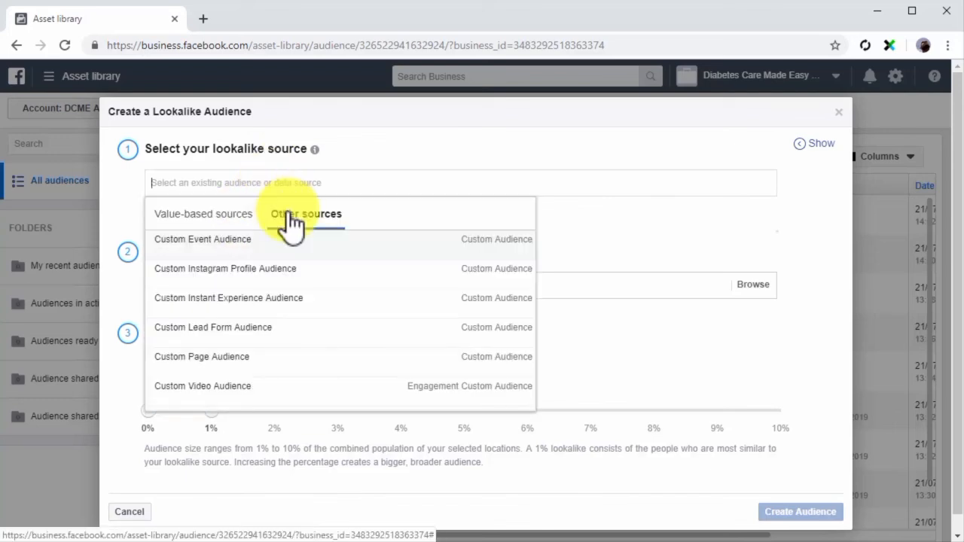
left_click(285, 353)
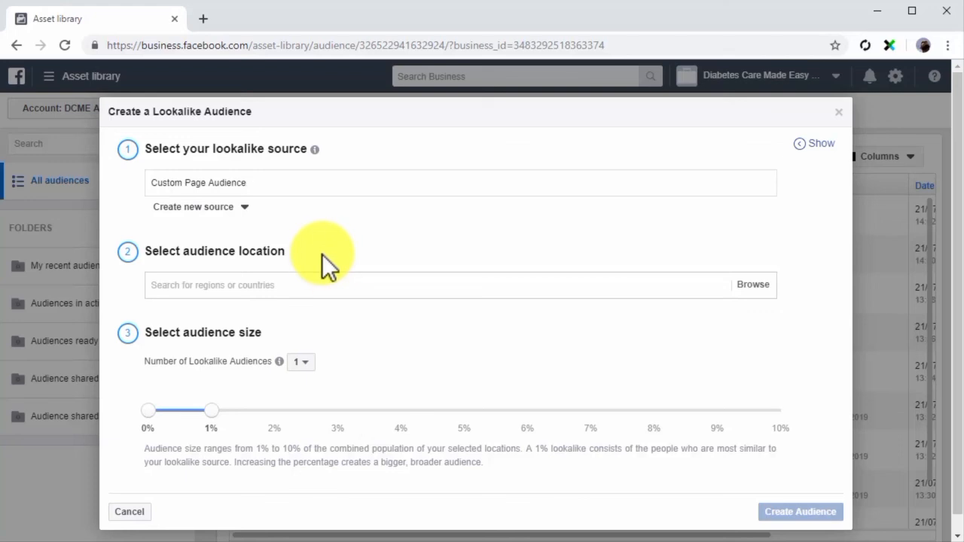
left_click(333, 286)
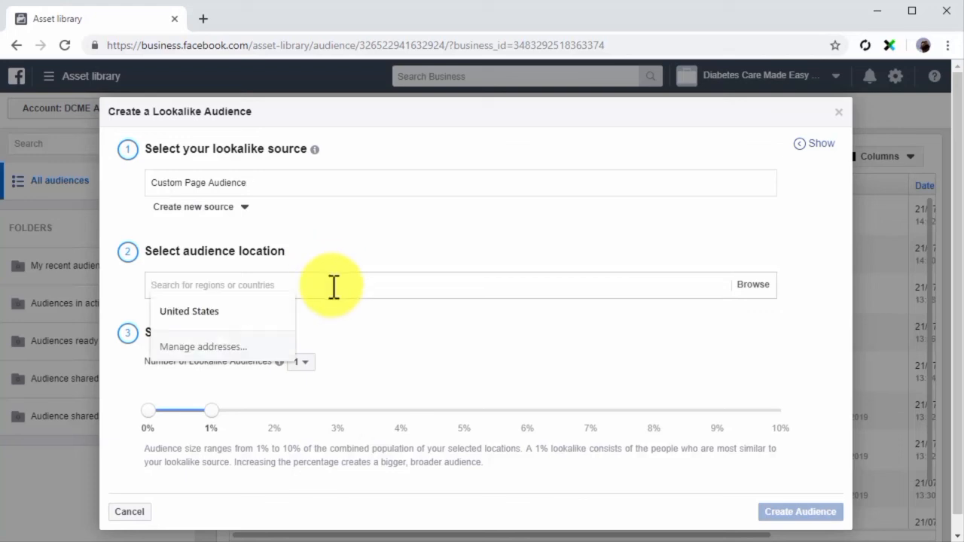
left_click(263, 305)
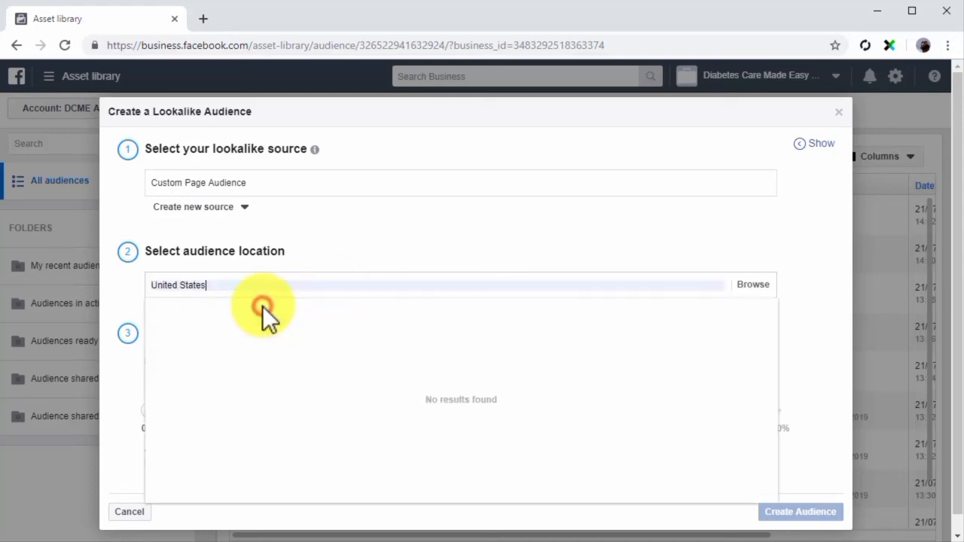
left_click(262, 309)
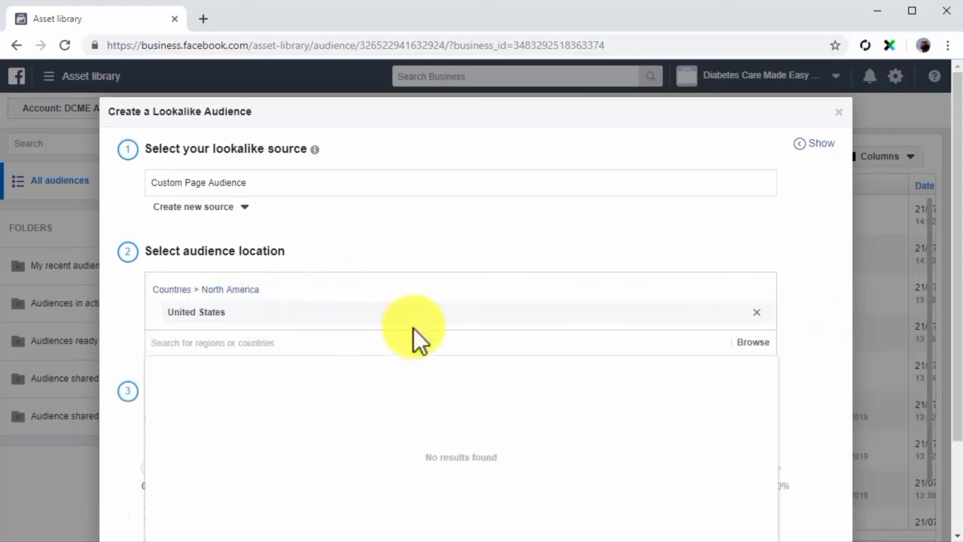
left_click(796, 358)
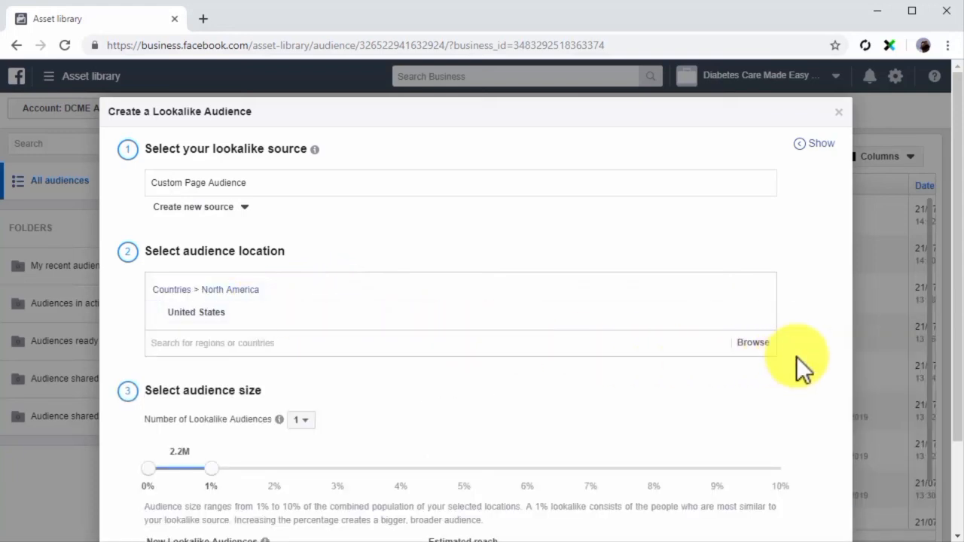
- Try splitting the lookalike into 5 audiences and adjusting the upper limit of the last percentage range
scroll(796, 356, "down", 3)
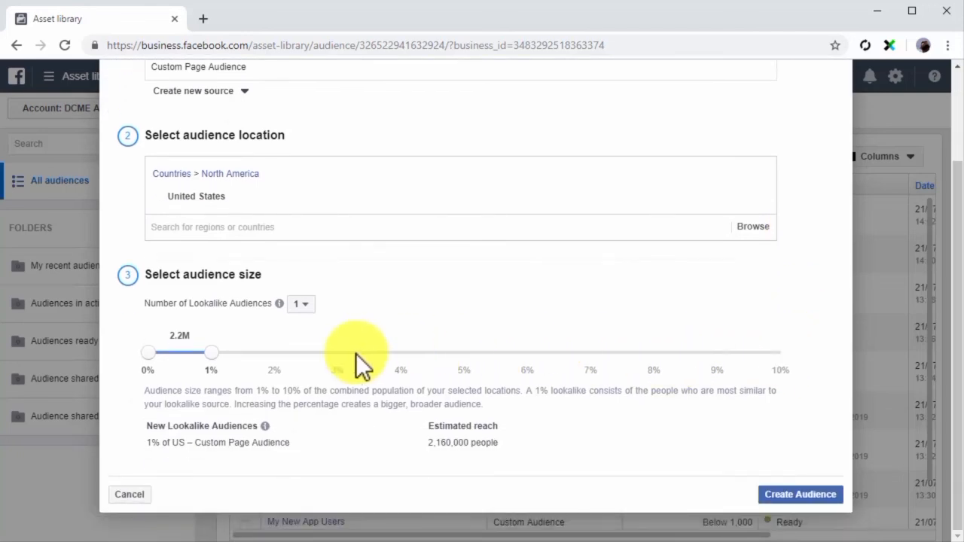
left_click(301, 304)
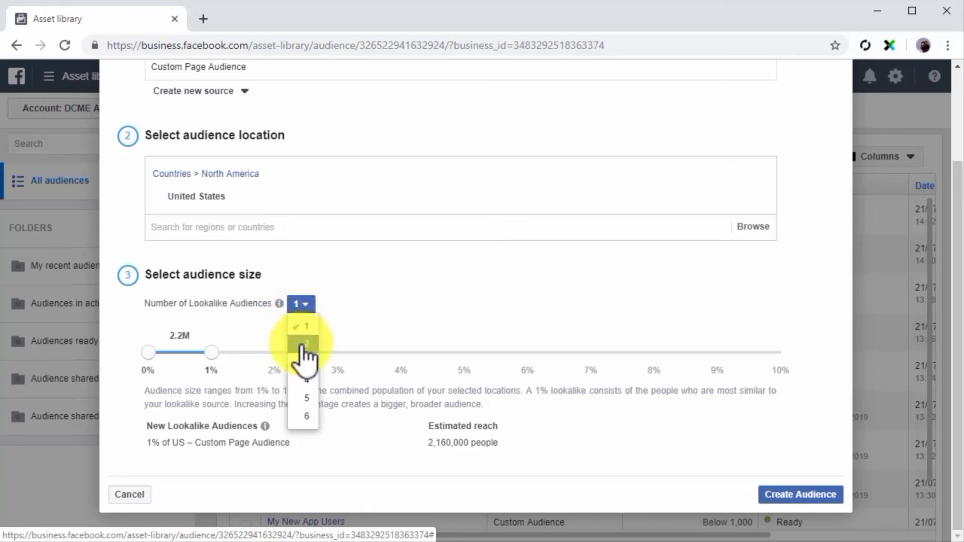
left_click(303, 393)
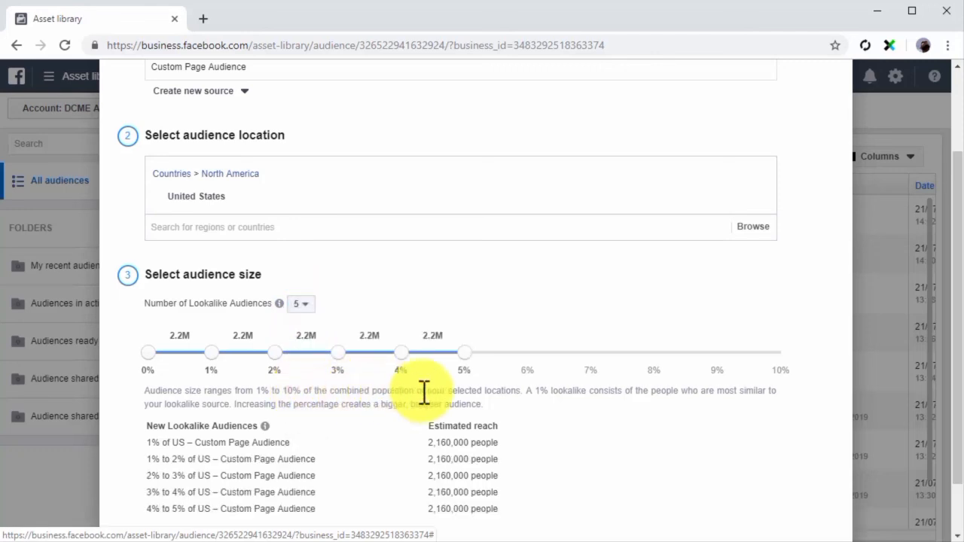
scroll(523, 402, "down", 1)
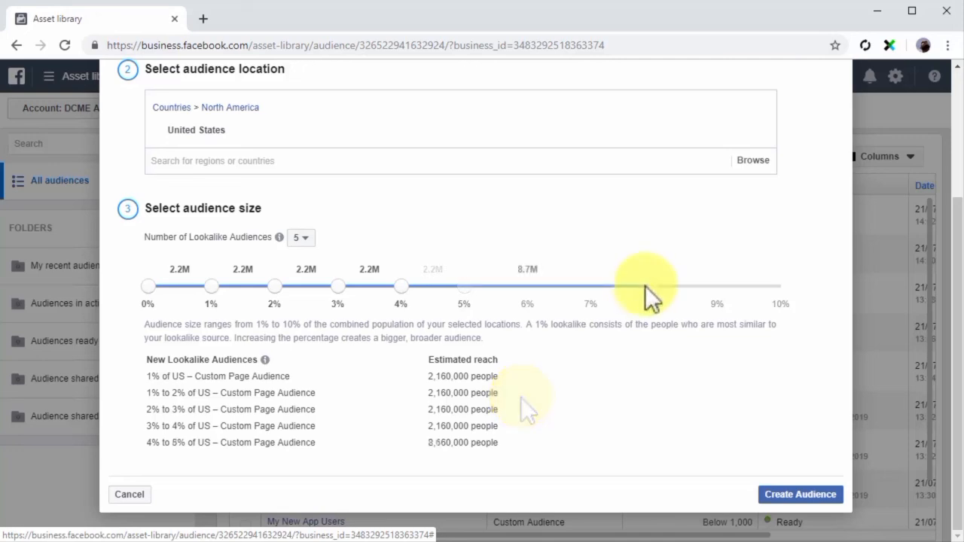
left_click_drag(648, 286, 451, 293)
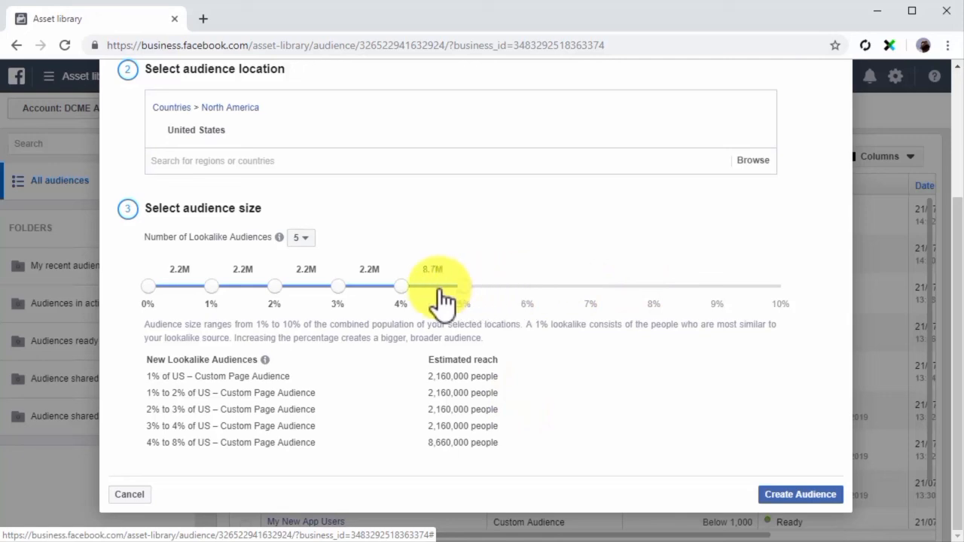
- Set the number of Lookalike Audiences to 1 and create the 1% United States lookalike
left_click(301, 237)
left_click(301, 259)
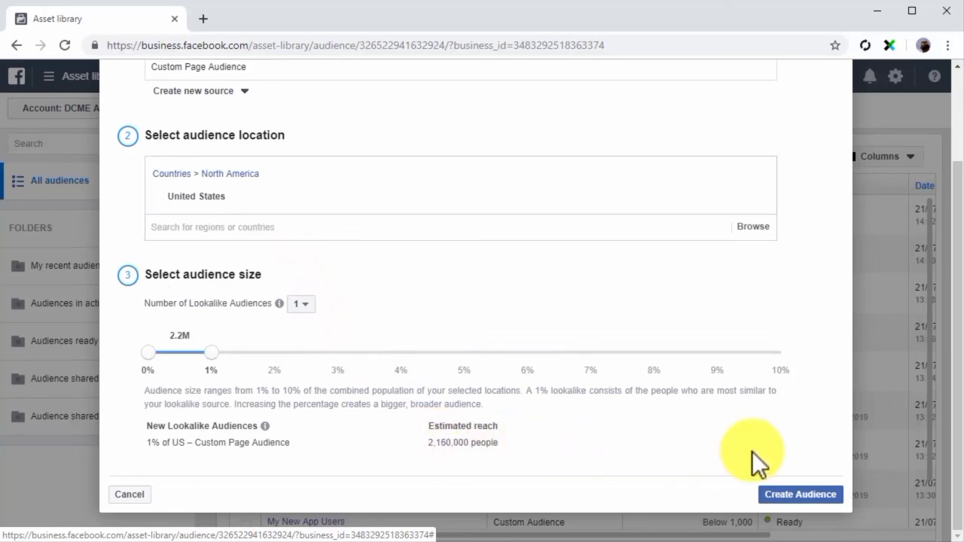
left_click(788, 495)
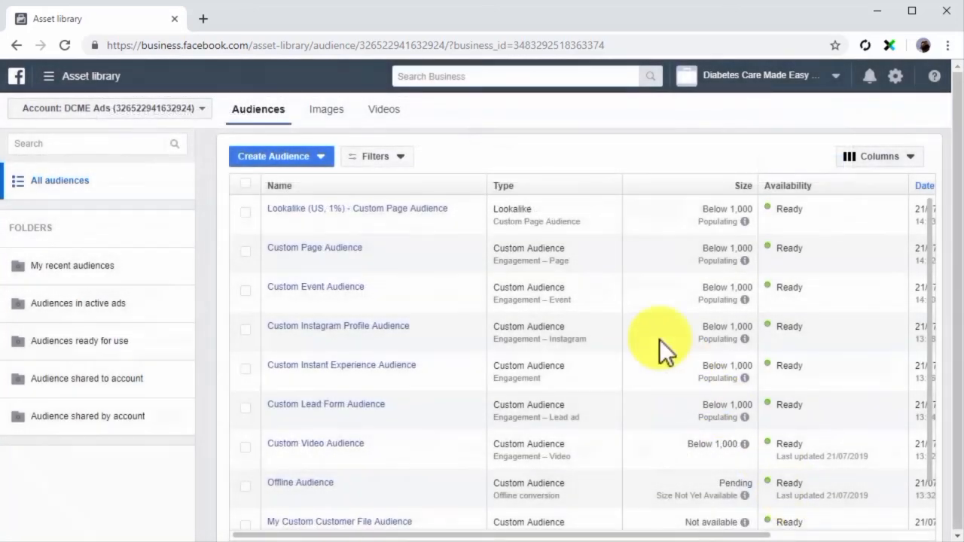